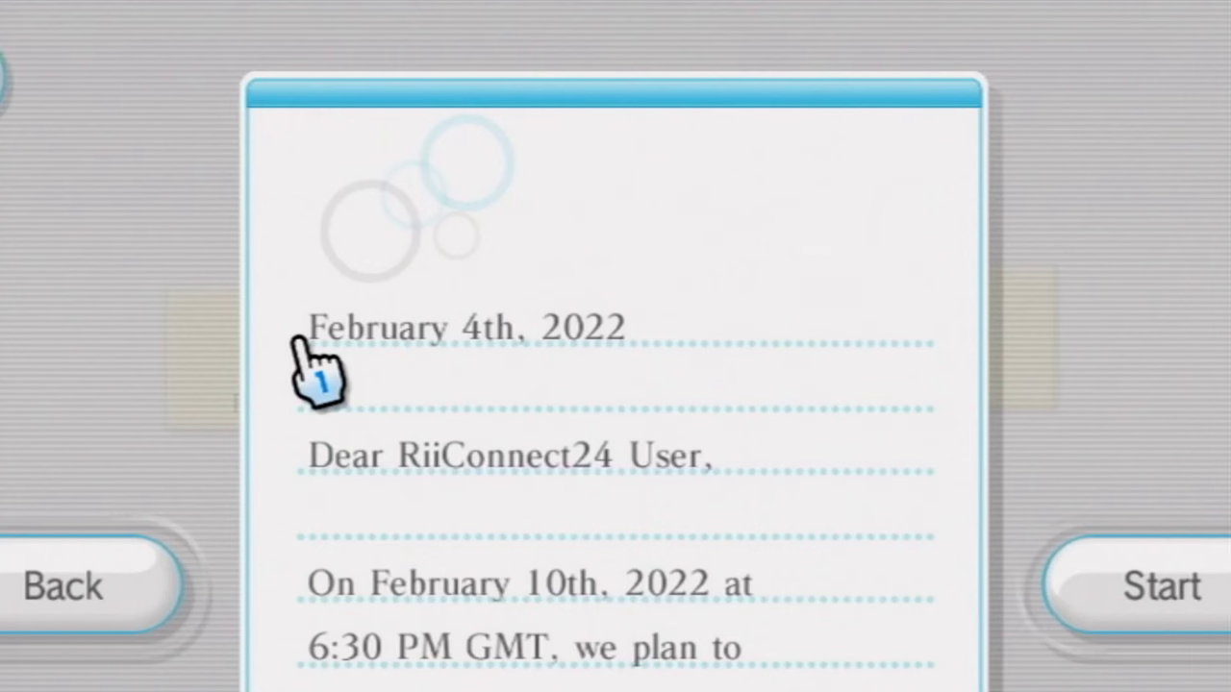
# Page back through the channel list, open Internet settings, and page through the homebrew apps
pyautogui.scroll(-3, 303, 356)
pyautogui.scroll(-3, 306, 356)
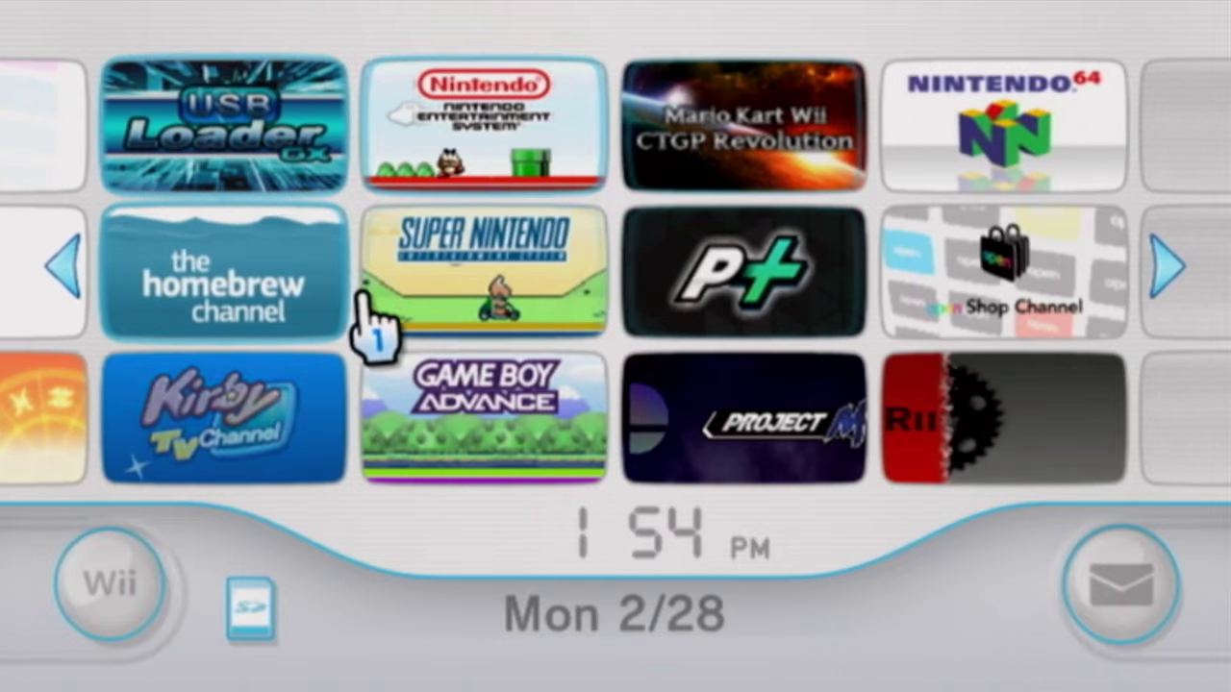
pyautogui.click(77, 269)
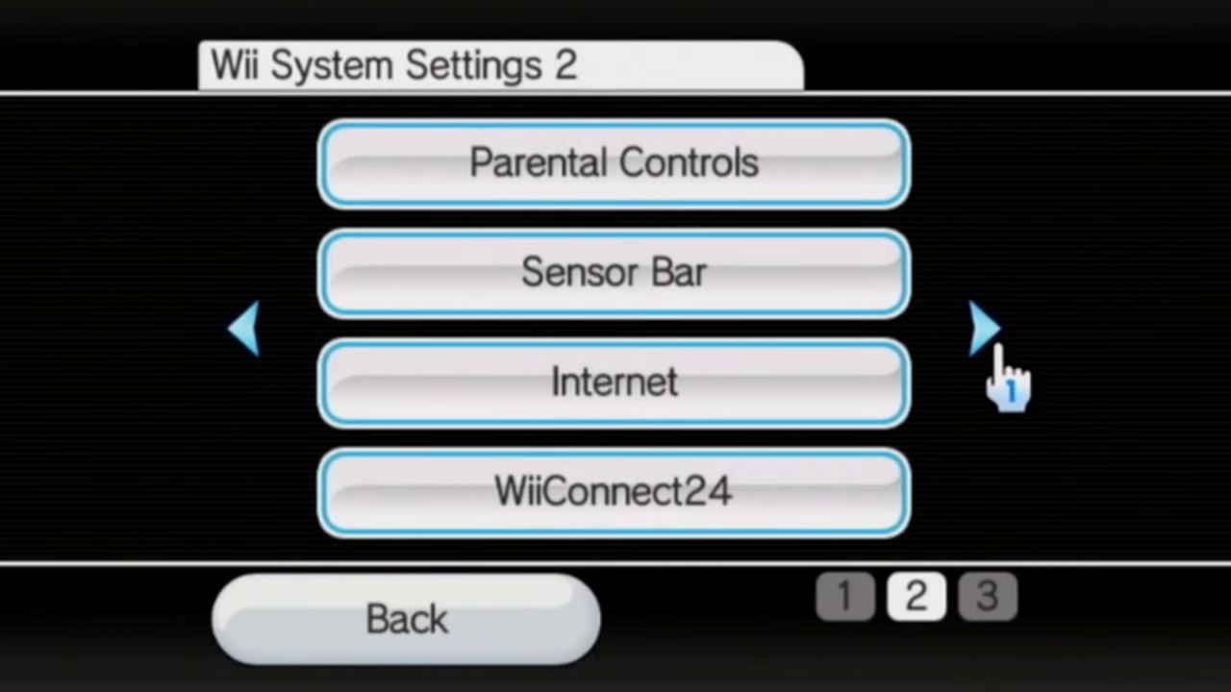
pyautogui.click(787, 387)
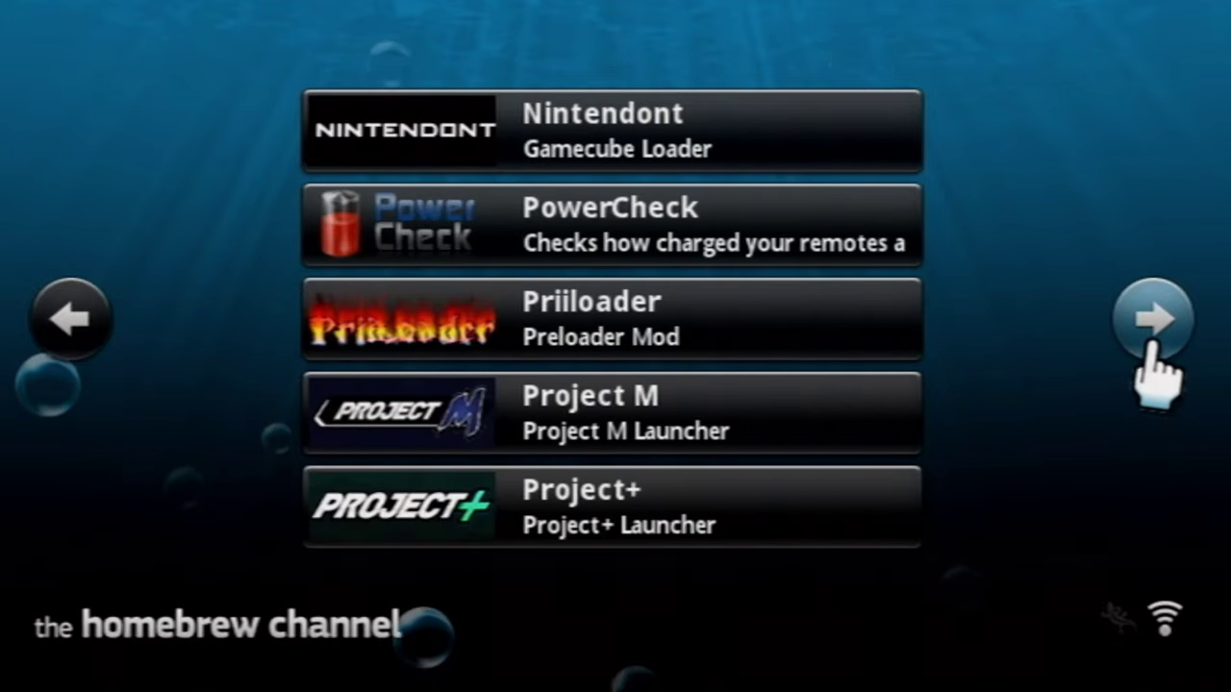
pyautogui.click(1153, 337)
pyautogui.click(1159, 337)
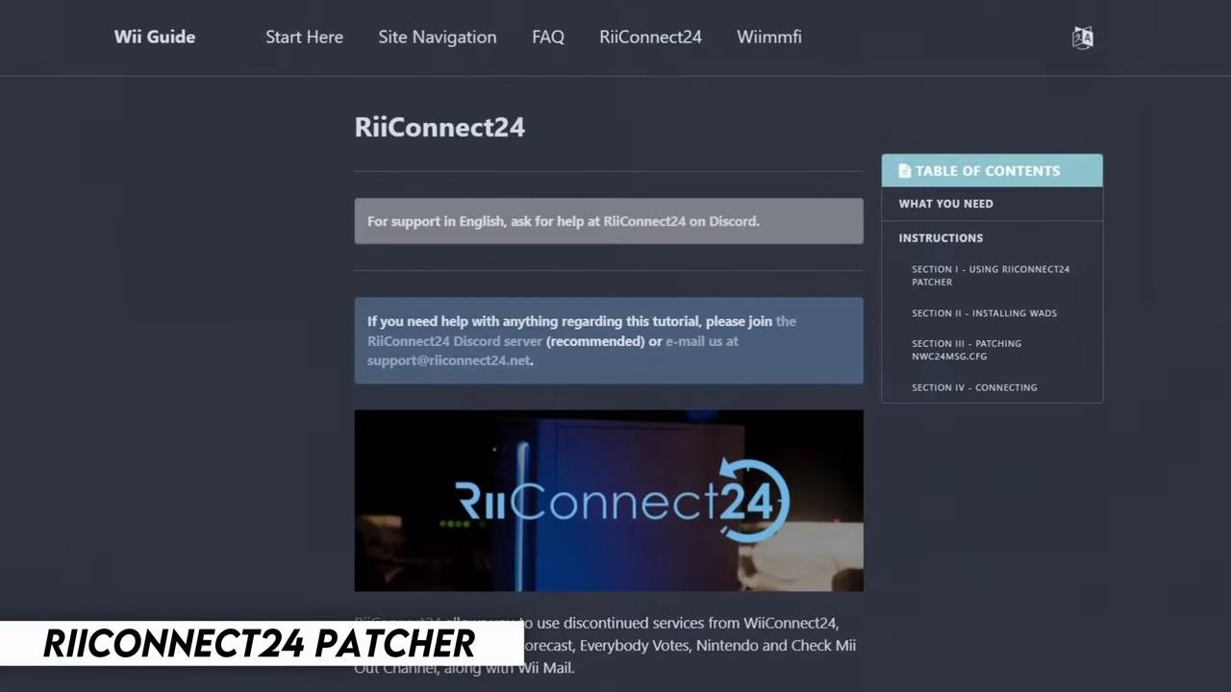
# Scroll through the RiiConnect24 guide and open its vWii version
pyautogui.scroll(-6, 608, 347)
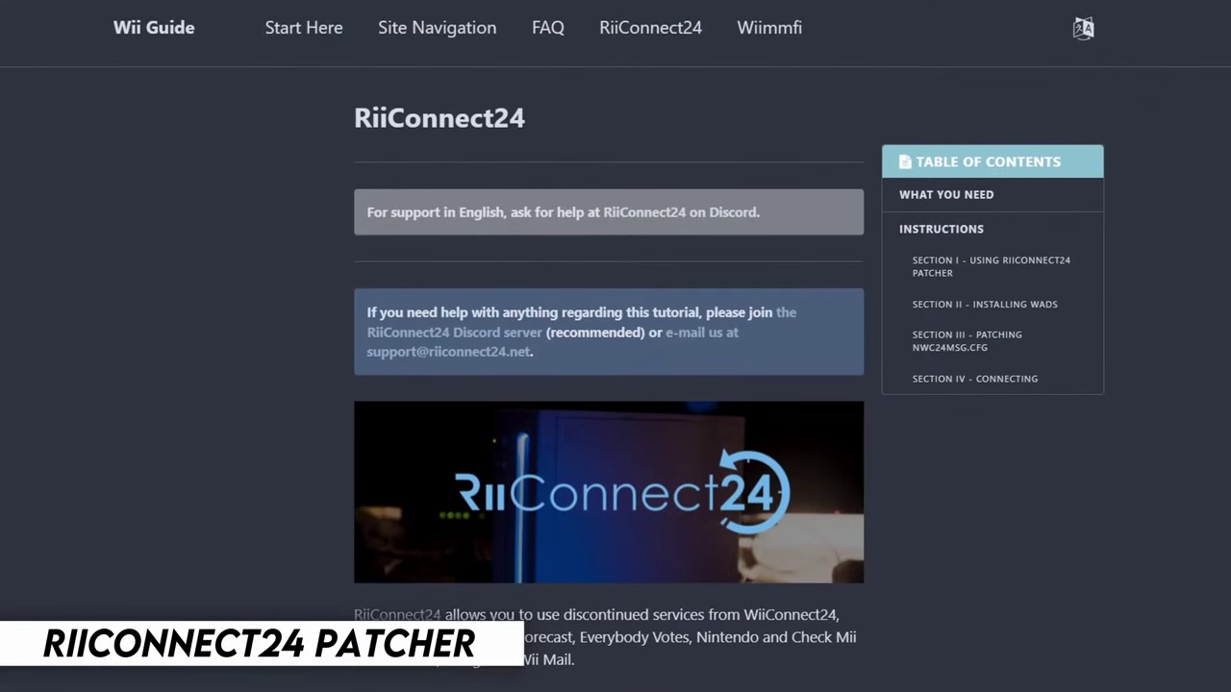
pyautogui.scroll(-1, 609, 347)
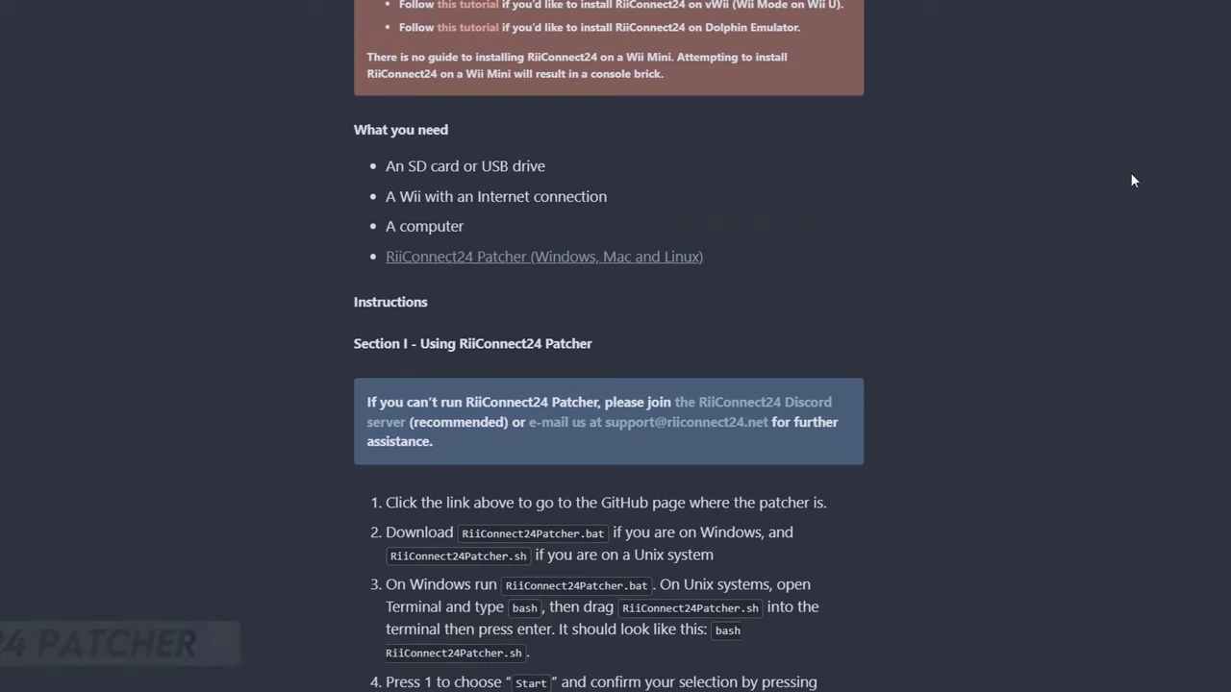
pyautogui.scroll(-5, 310, 266)
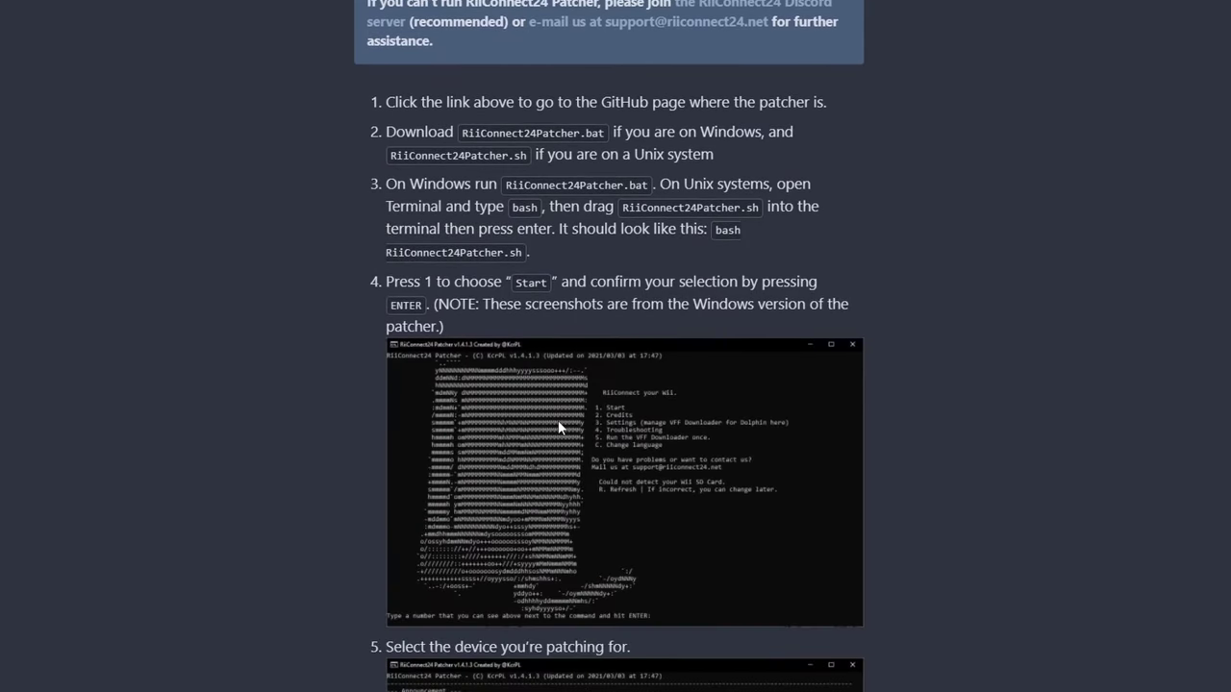
pyautogui.scroll(-4, 564, 417)
pyautogui.scroll(17, 490, 335)
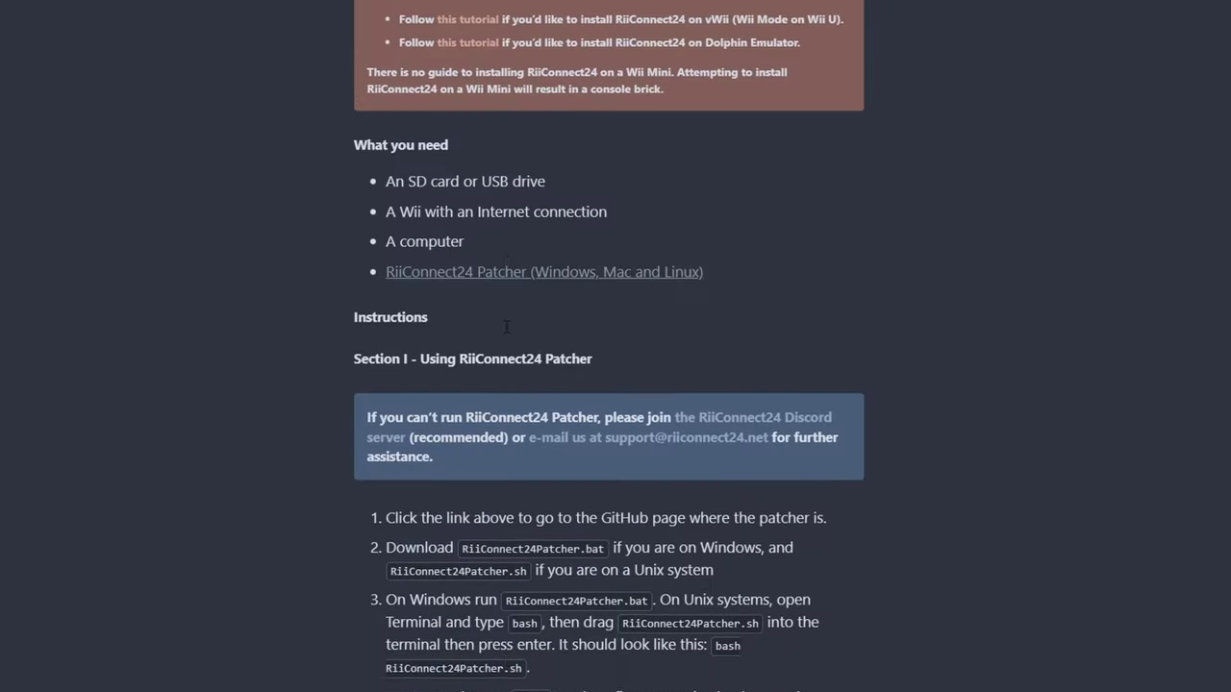
pyautogui.scroll(5, 497, 323)
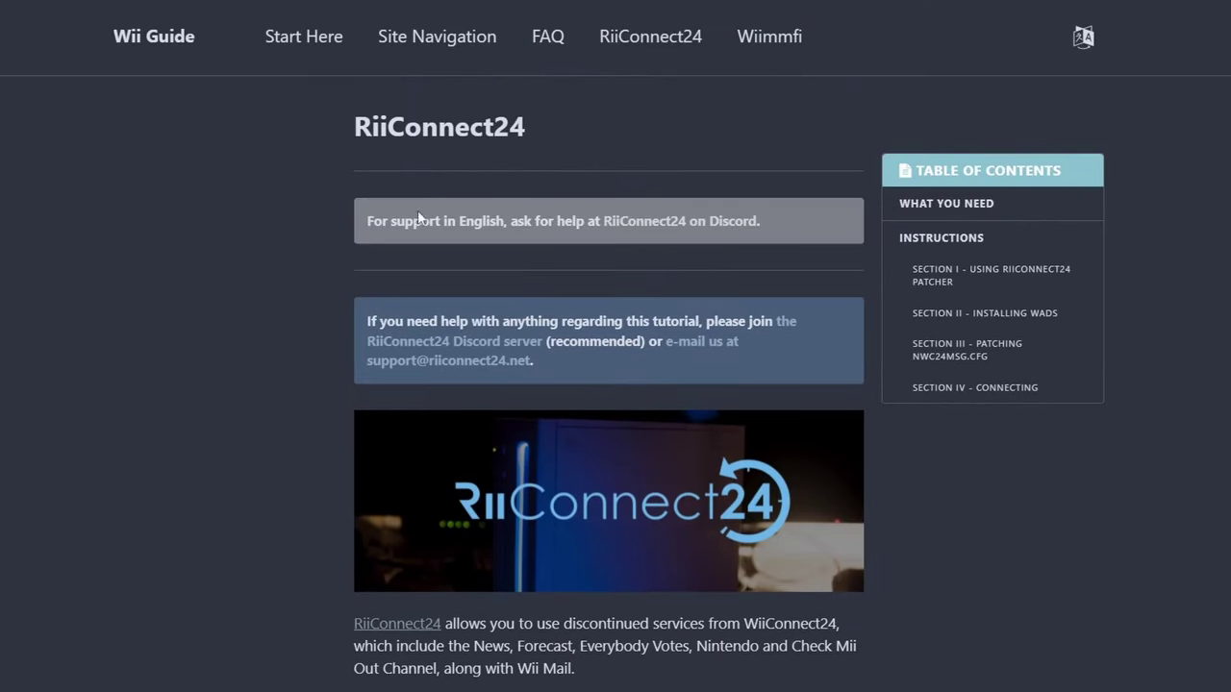
pyautogui.scroll(-4, 462, 439)
pyautogui.click(461, 440)
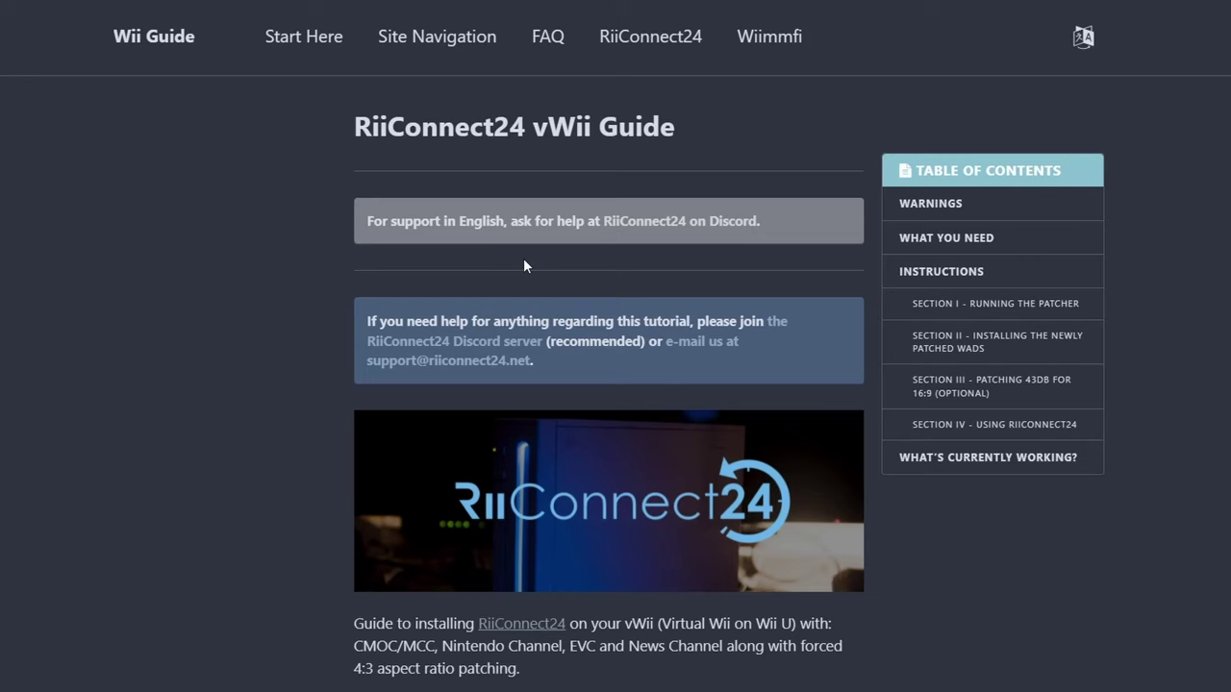
# Return to the Wii guide and follow the RiiConnect24 Patcher link to GitHub
pyautogui.scroll(-7, 378, 395)
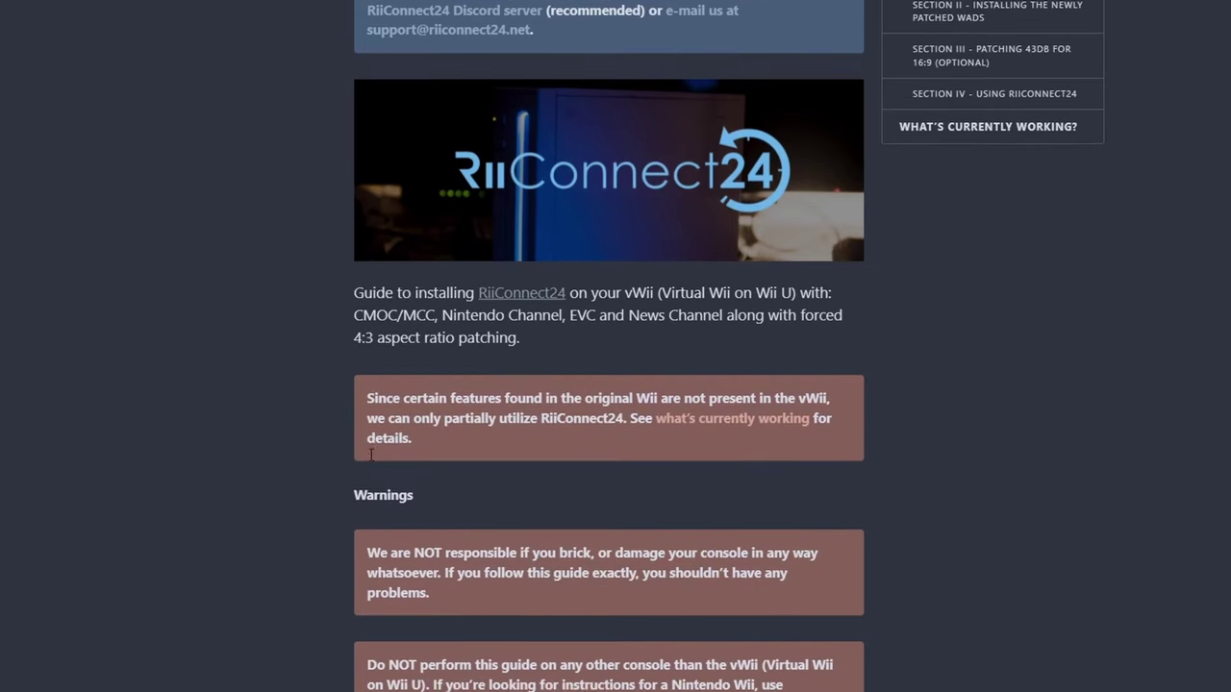
pyautogui.scroll(-4, 609, 346)
pyautogui.hotkey('alt', 'Left')
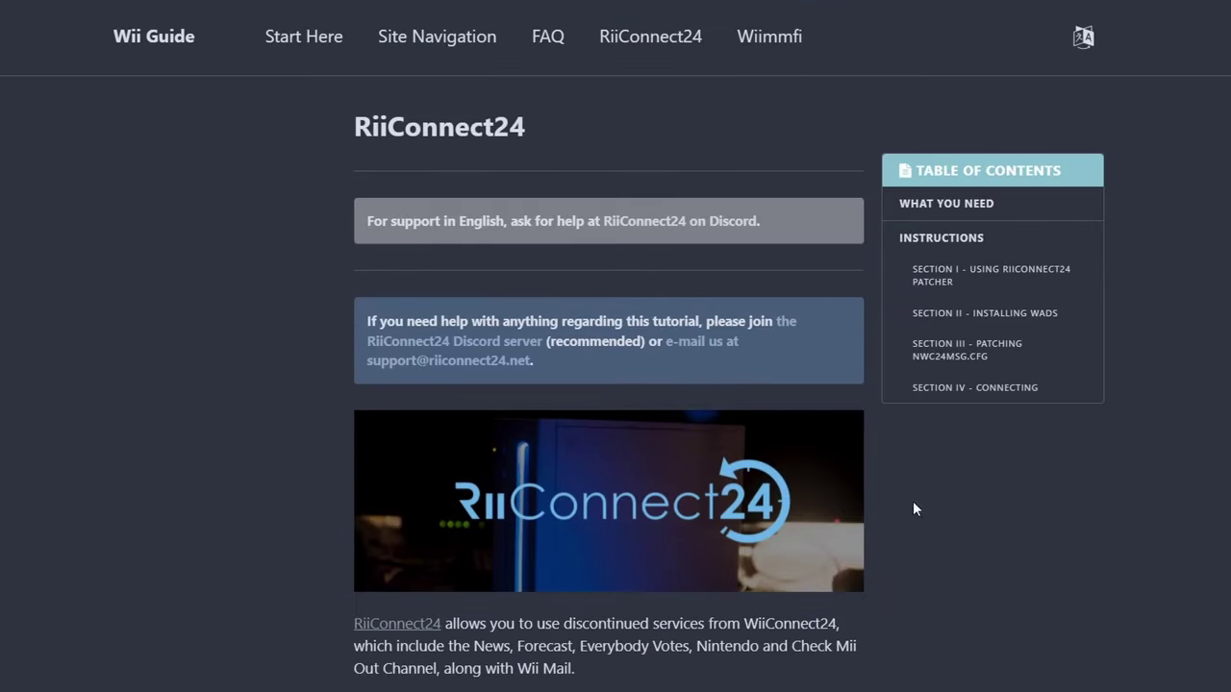
pyautogui.scroll(-4, 1015, 512)
pyautogui.scroll(-3, 556, 606)
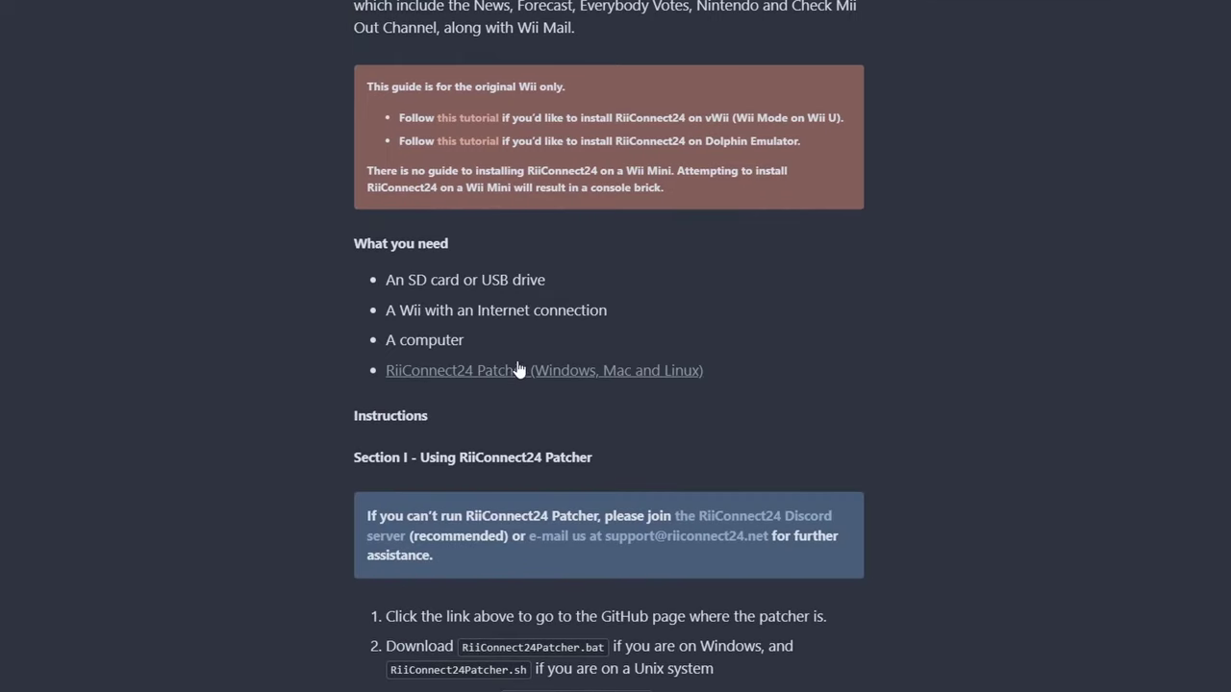
pyautogui.click(517, 374)
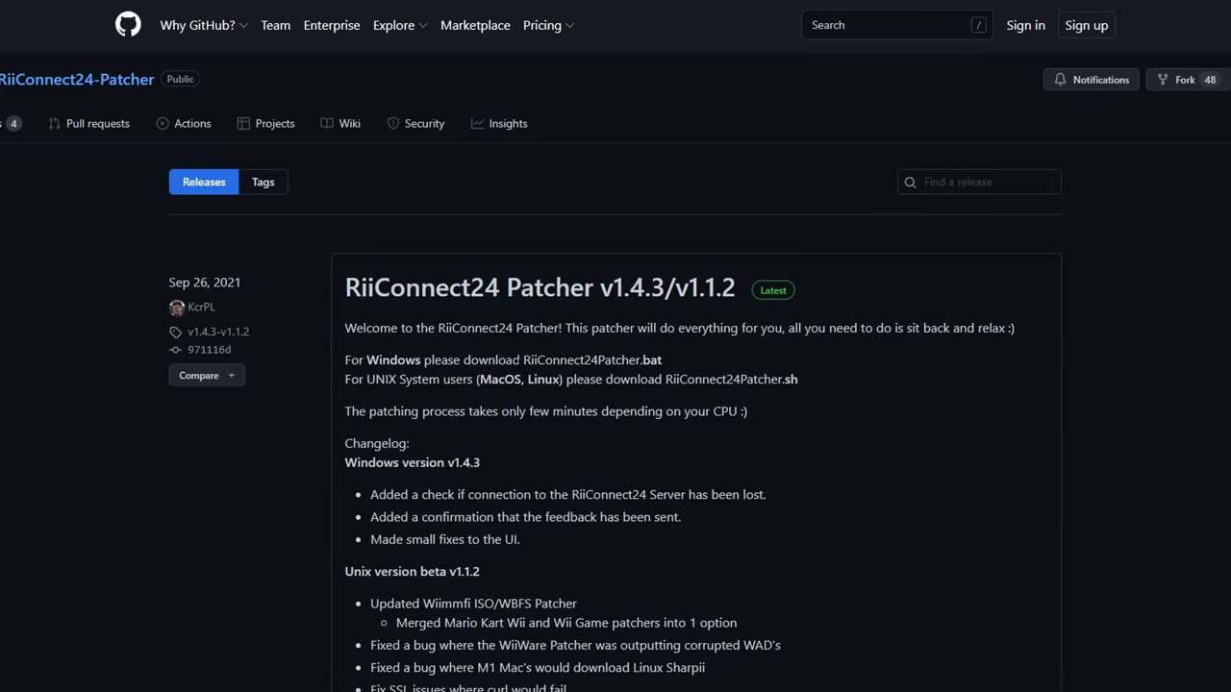
# Download RiiConnect24Patcher.bat from the v1.4.3 release assets and run it
pyautogui.scroll(-3, 488, 159)
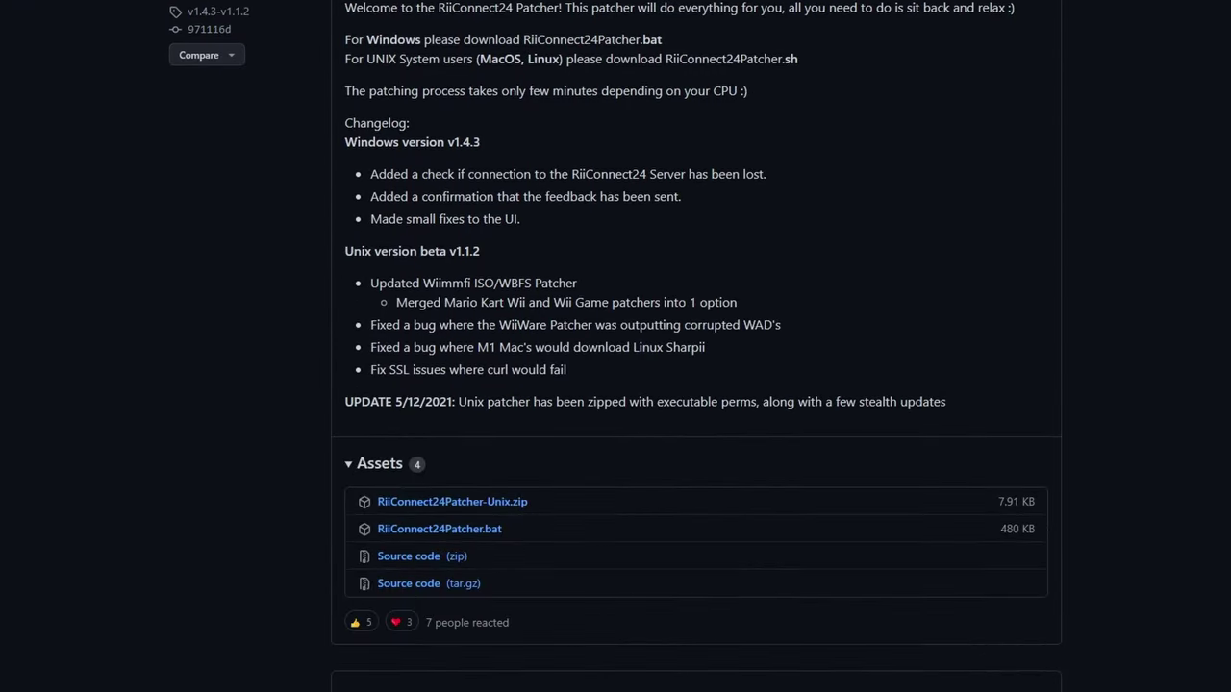
pyautogui.scroll(-1, 394, 339)
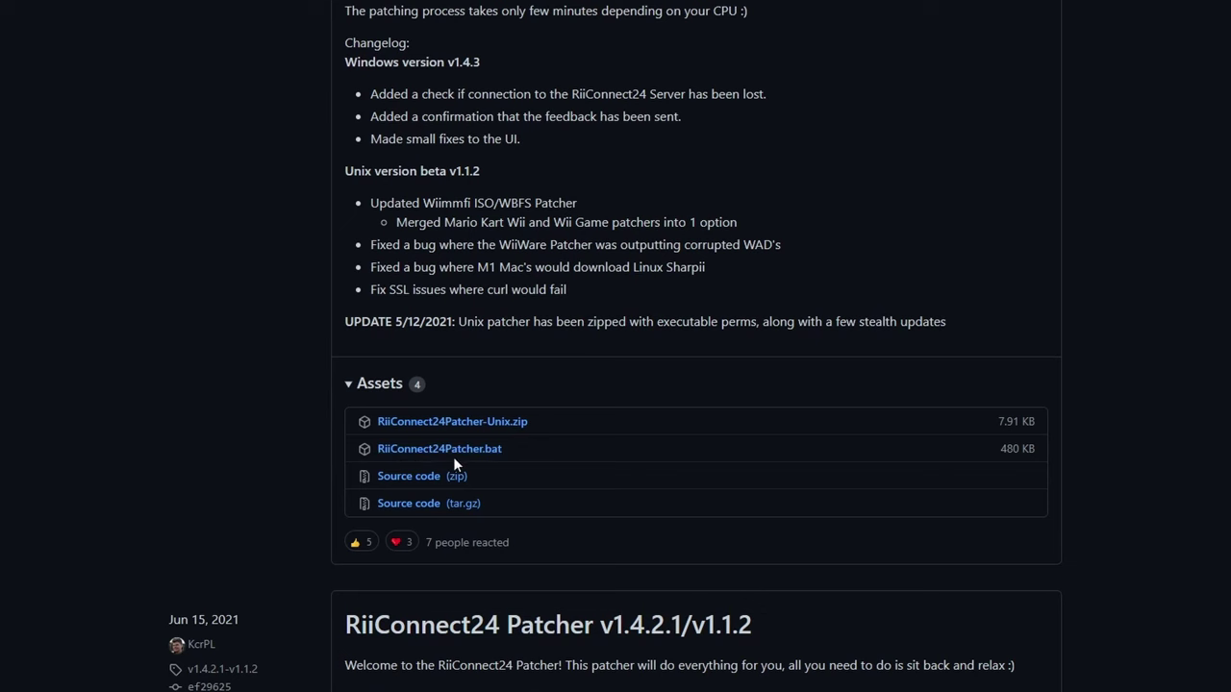
pyautogui.click(469, 452)
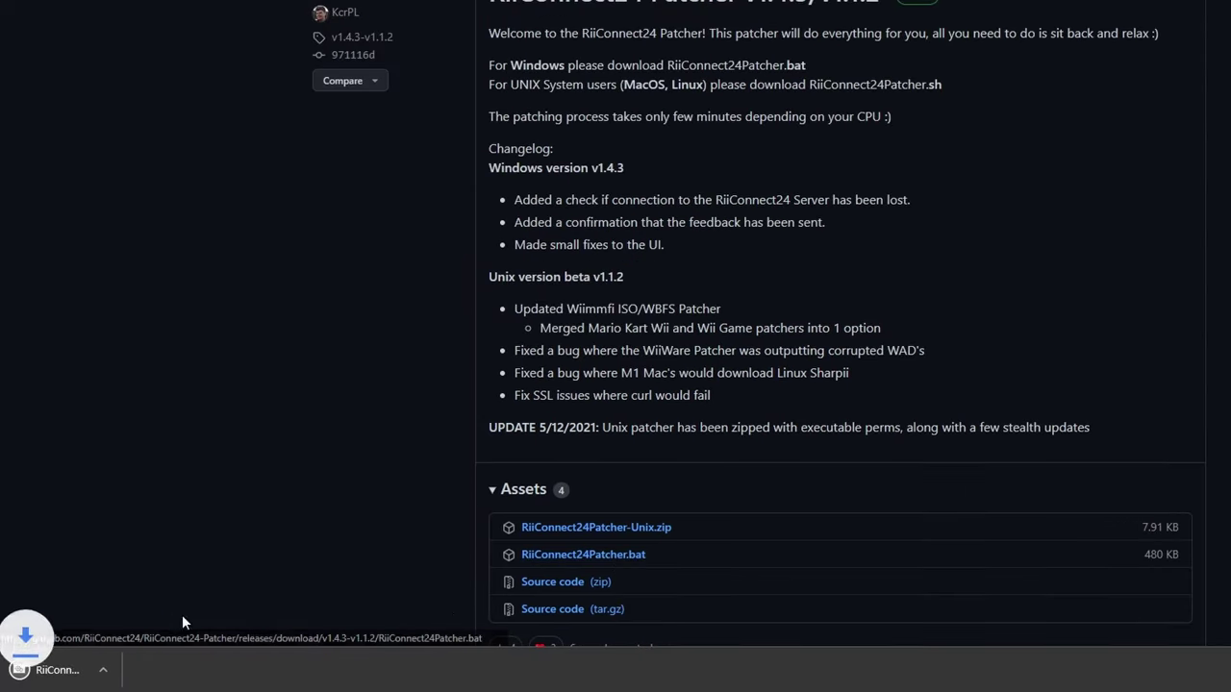
pyautogui.click(121, 677)
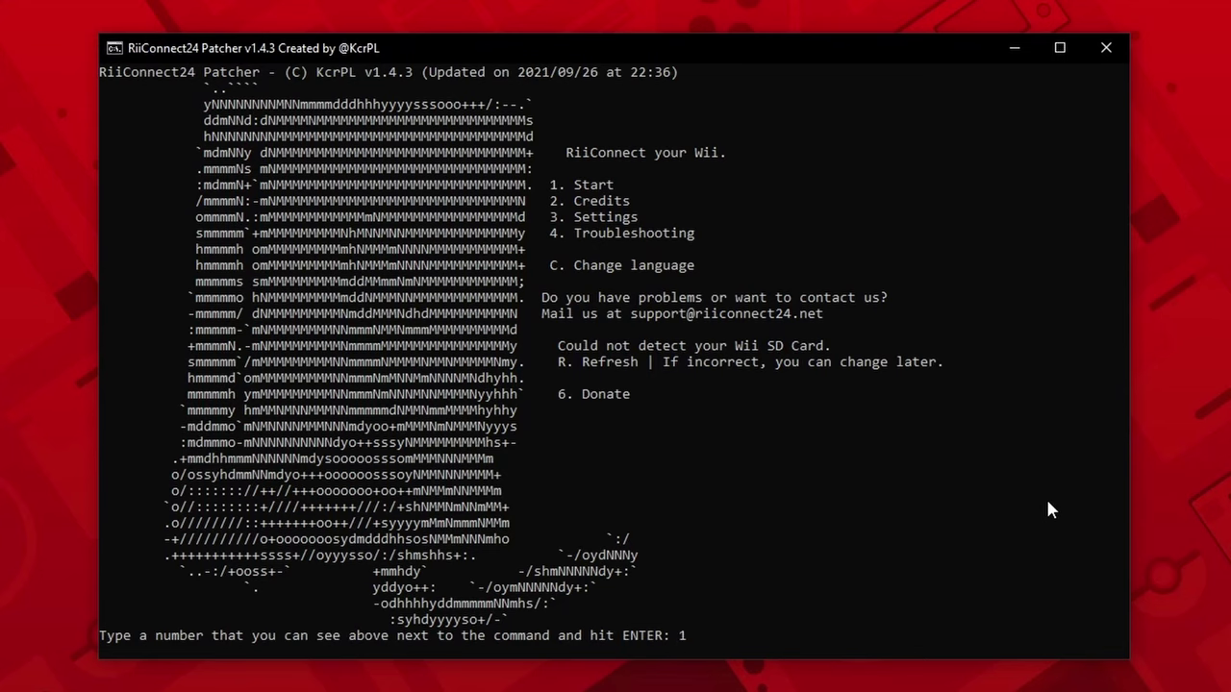
# Start the patcher, choose Wii, Install and Express, and enter 2 for USA
pyautogui.press('Return')
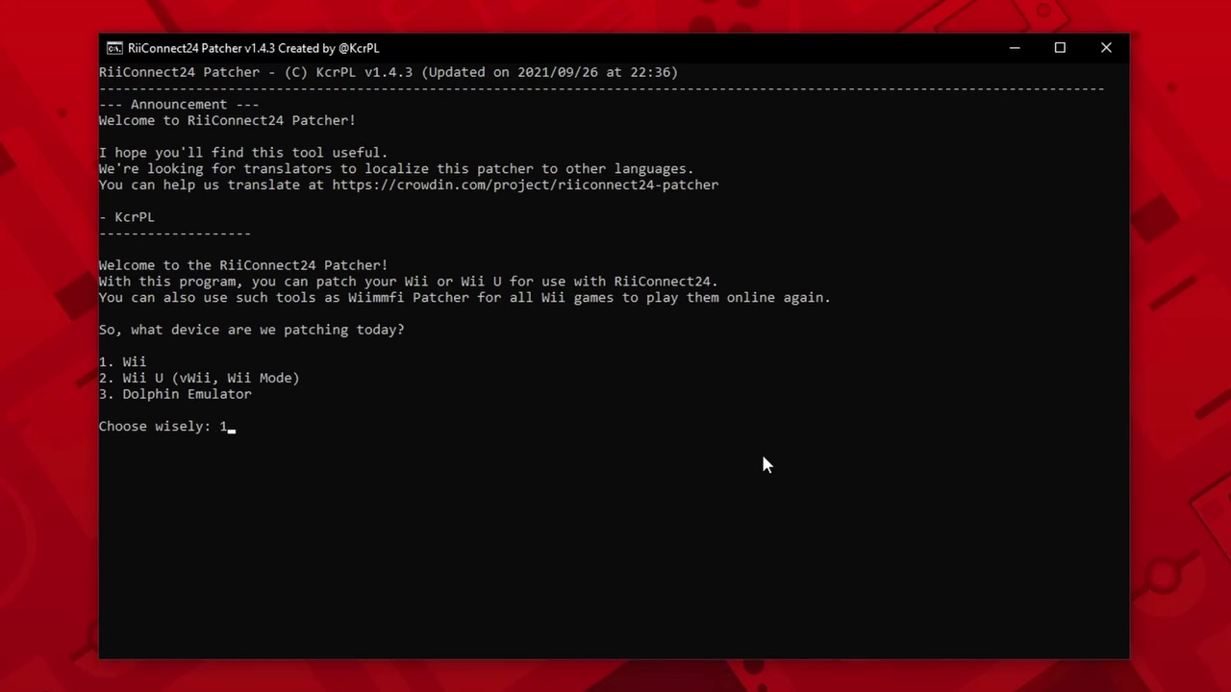
pyautogui.press('Return')
pyautogui.click(319, 377)
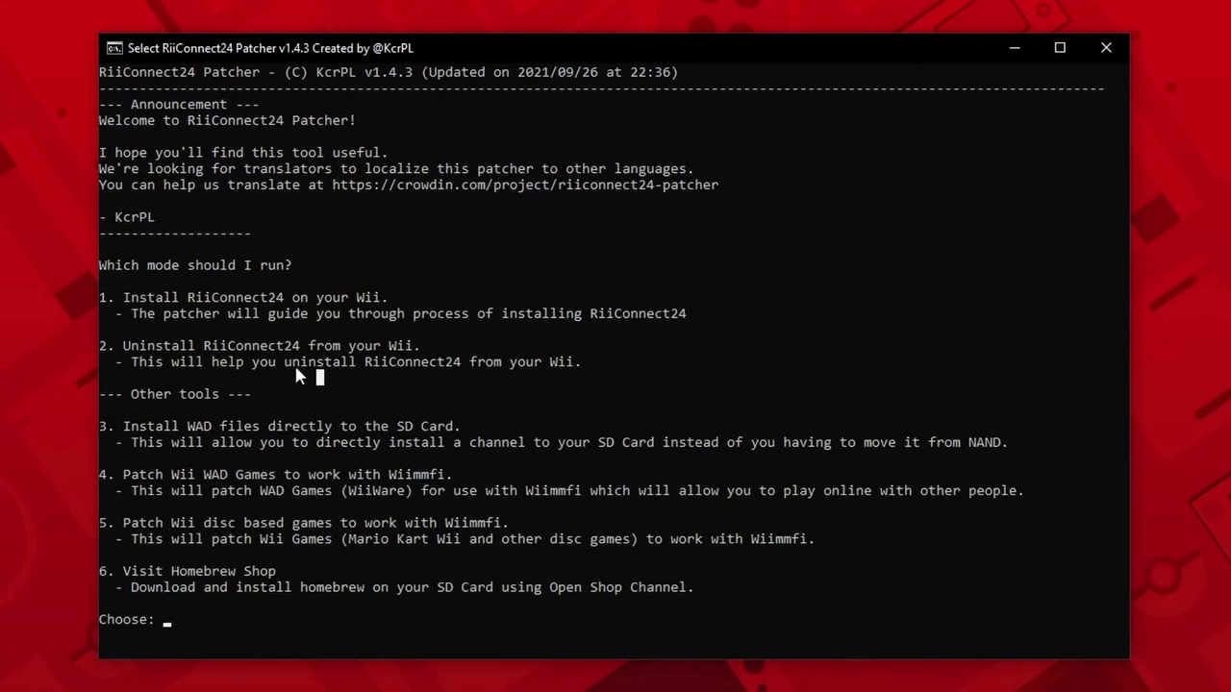
pyautogui.click(199, 622)
pyautogui.write('1')
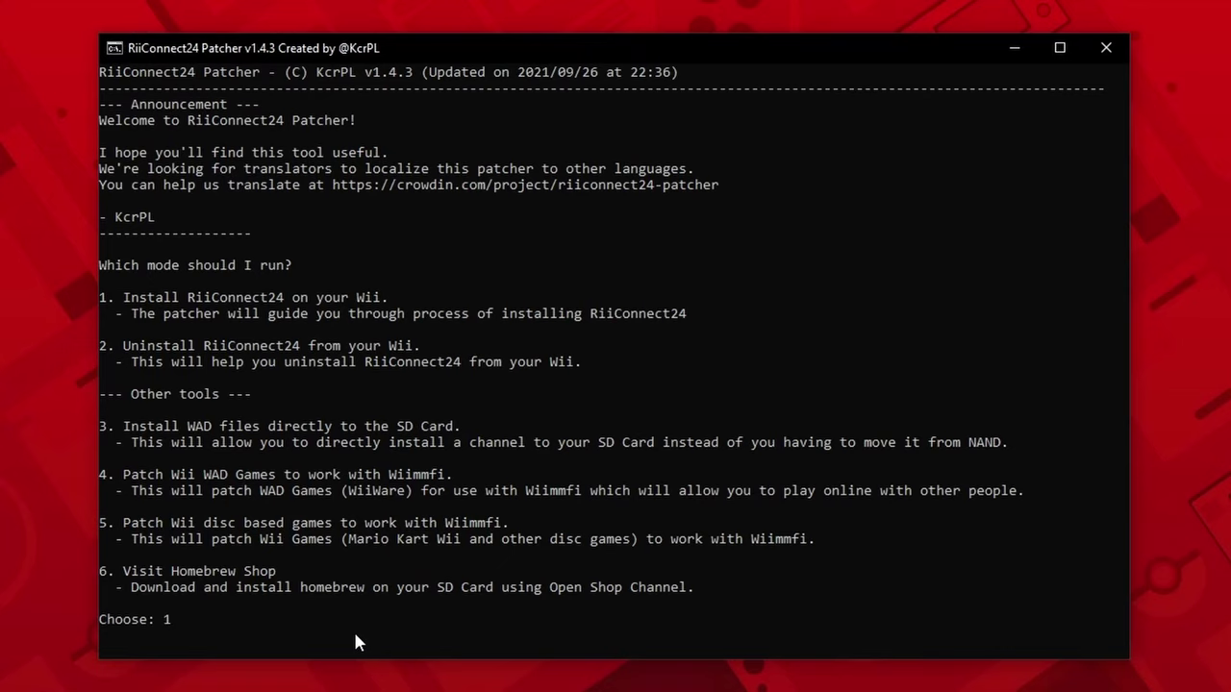
pyautogui.press('Return')
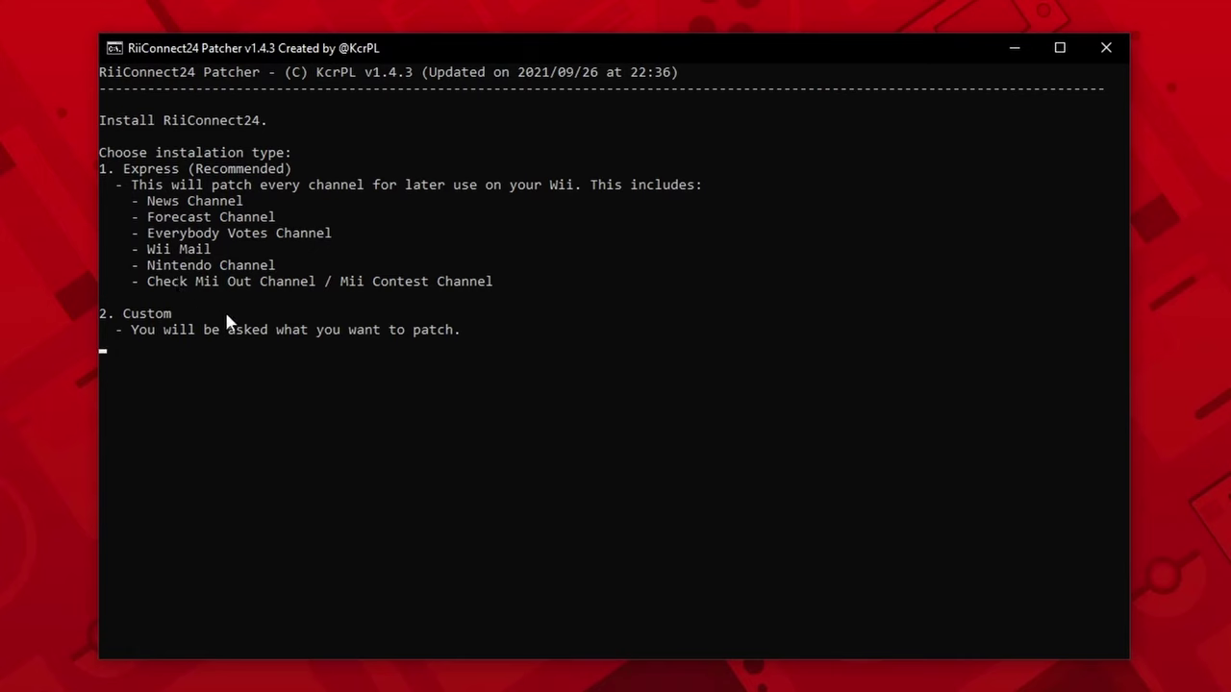
pyautogui.write('1')
pyautogui.press('Return')
pyautogui.write('2')
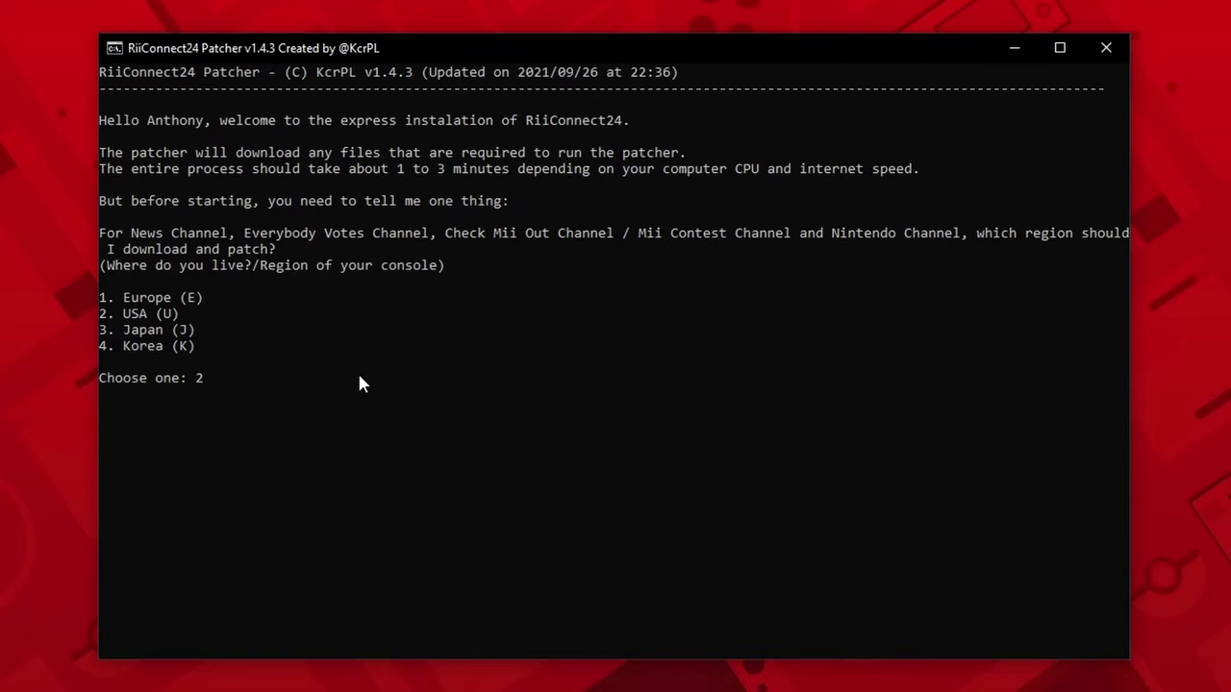
# Confirm USA as the region and enter 5 to skip the optional extra channels
pyautogui.press('Return')
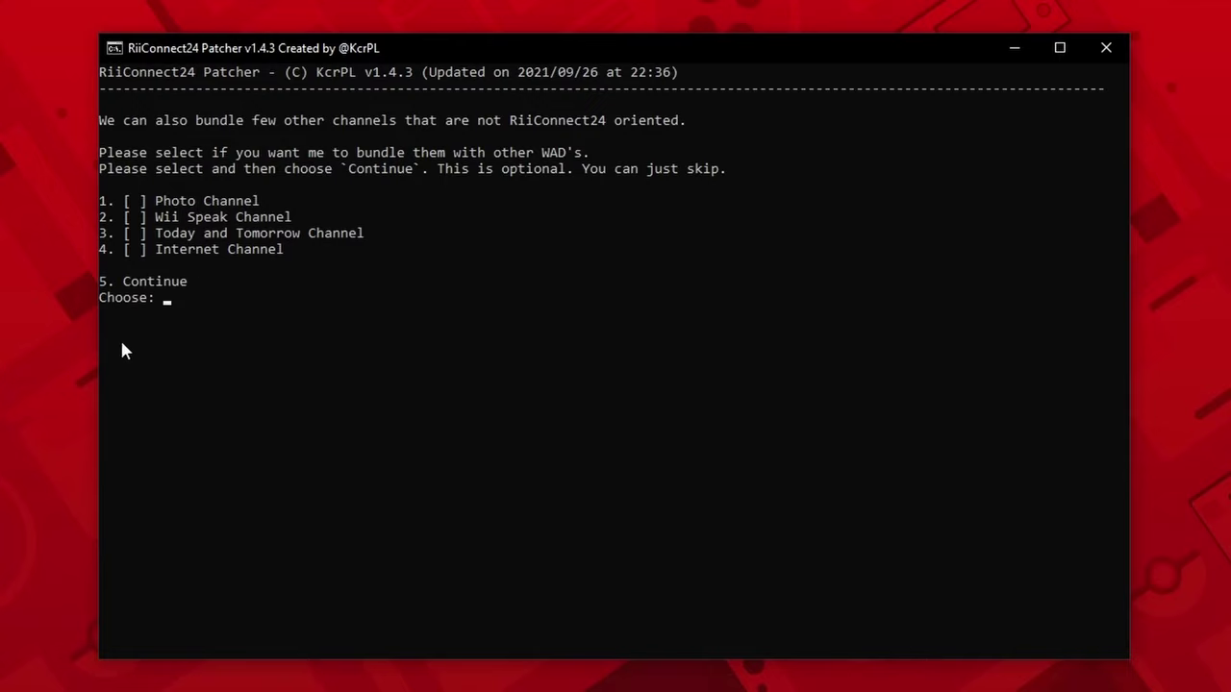
pyautogui.write('5')
pyautogui.press('Return')
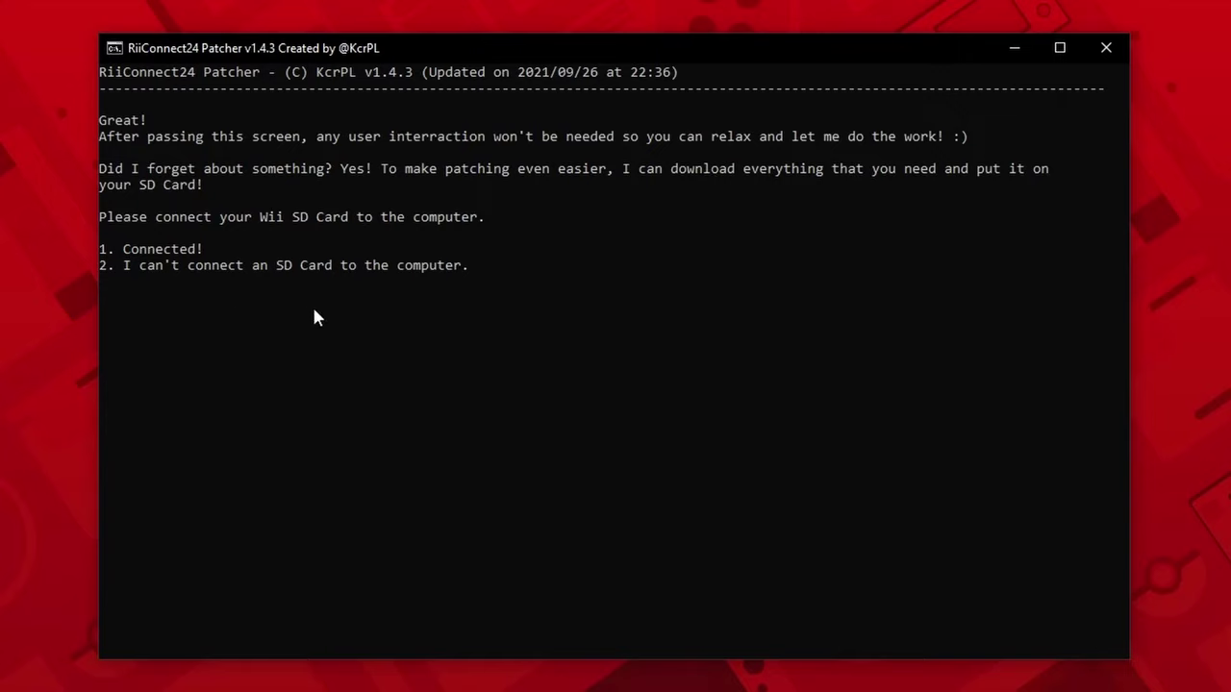
# Skip the SD card copy (2), start patching (1), then close the patcher (2)
pyautogui.write('2')
pyautogui.press('Return')
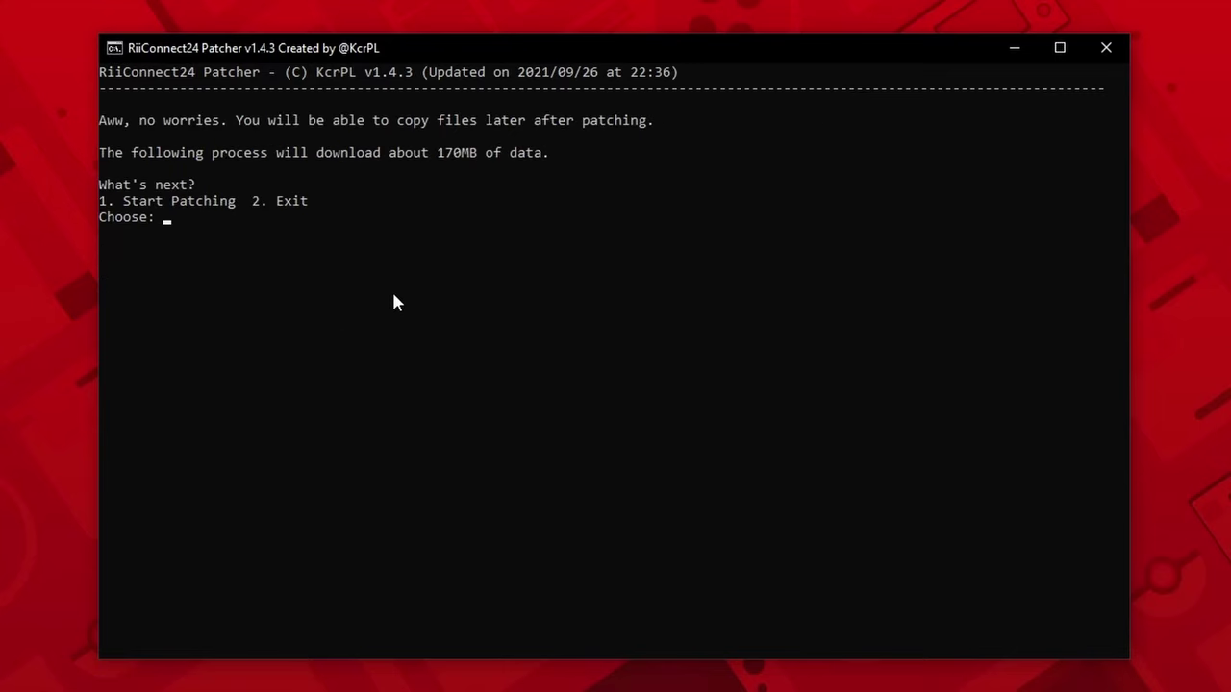
pyautogui.write('1')
pyautogui.press('Return')
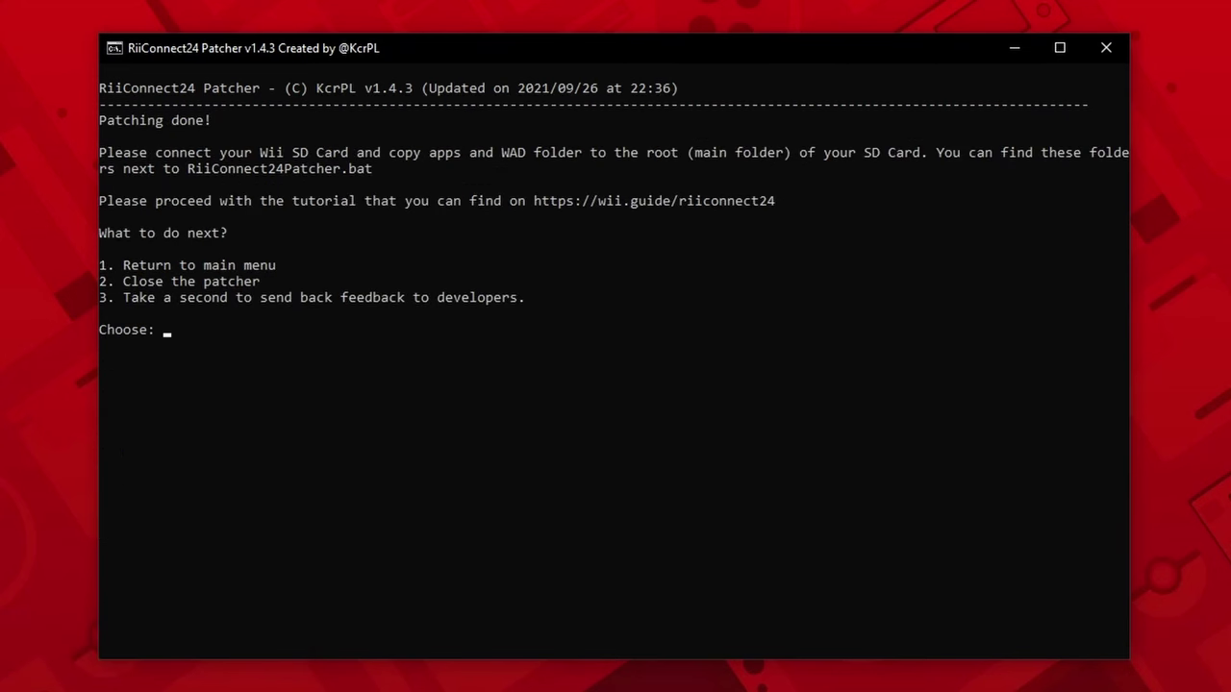
pyautogui.write('2')
pyautogui.press('Return')
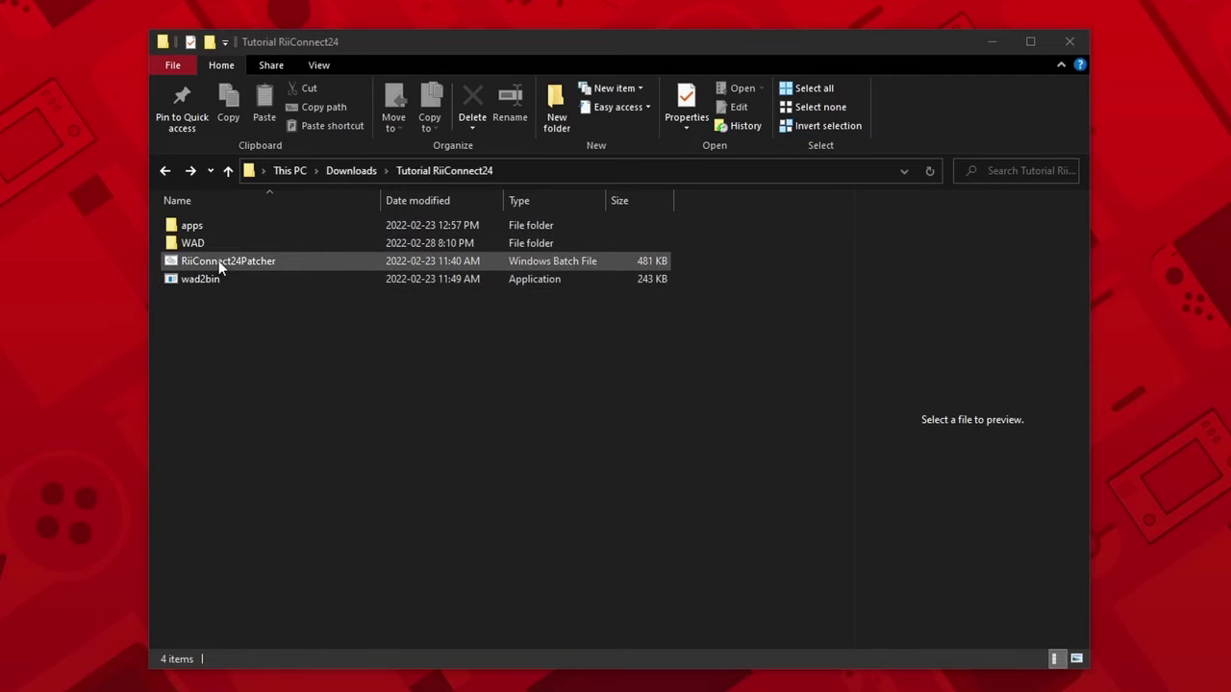
# Inspect the WAD folder and the Mail-Patcher and WiiModLite folders inside apps
pyautogui.doubleClick(173, 247)
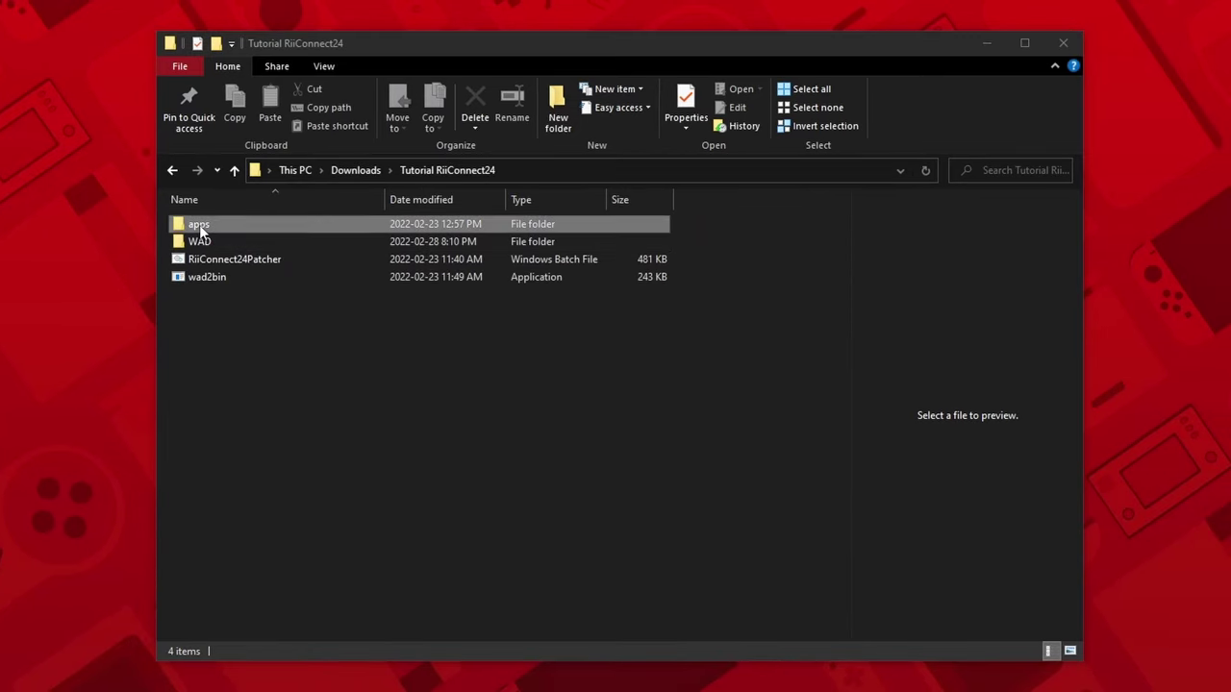
pyautogui.doubleClick(202, 229)
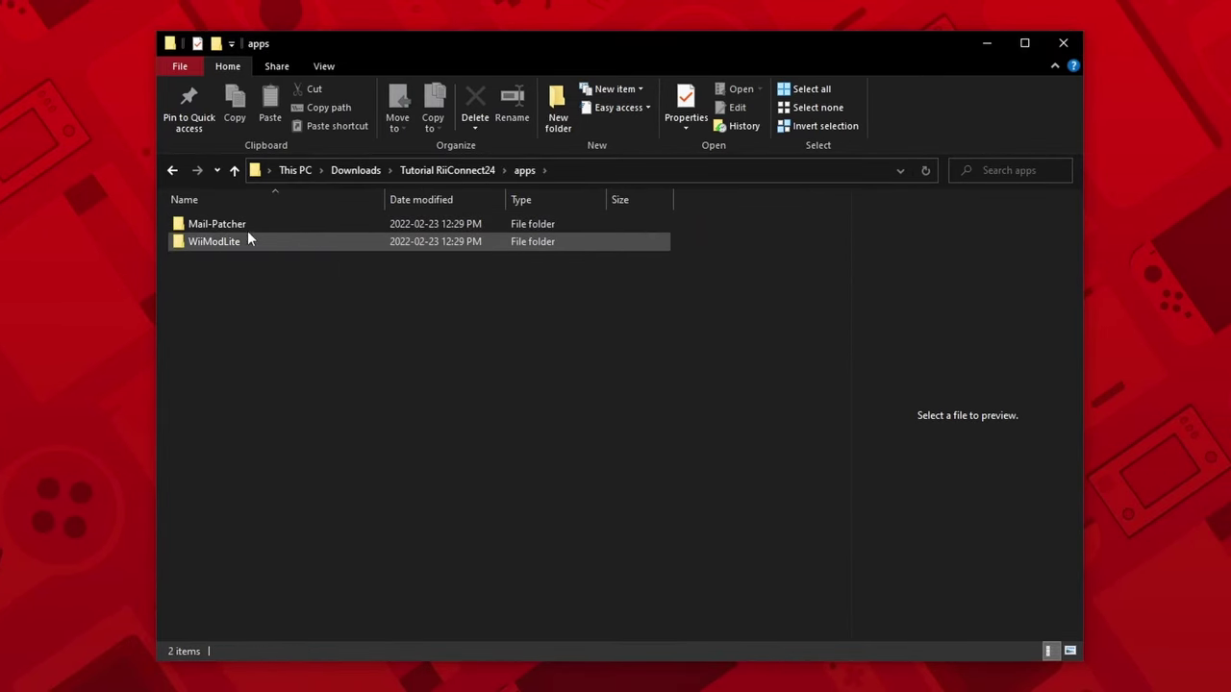
pyautogui.doubleClick(200, 225)
pyautogui.click(171, 171)
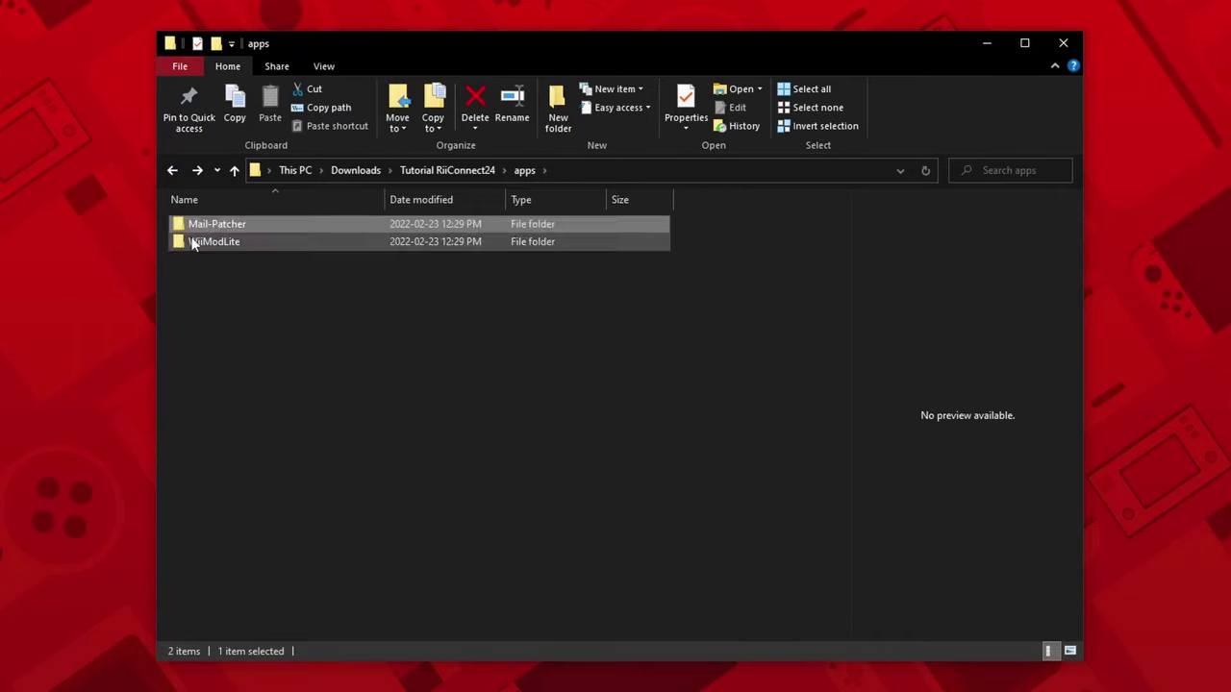
pyautogui.doubleClick(193, 241)
pyautogui.click(174, 172)
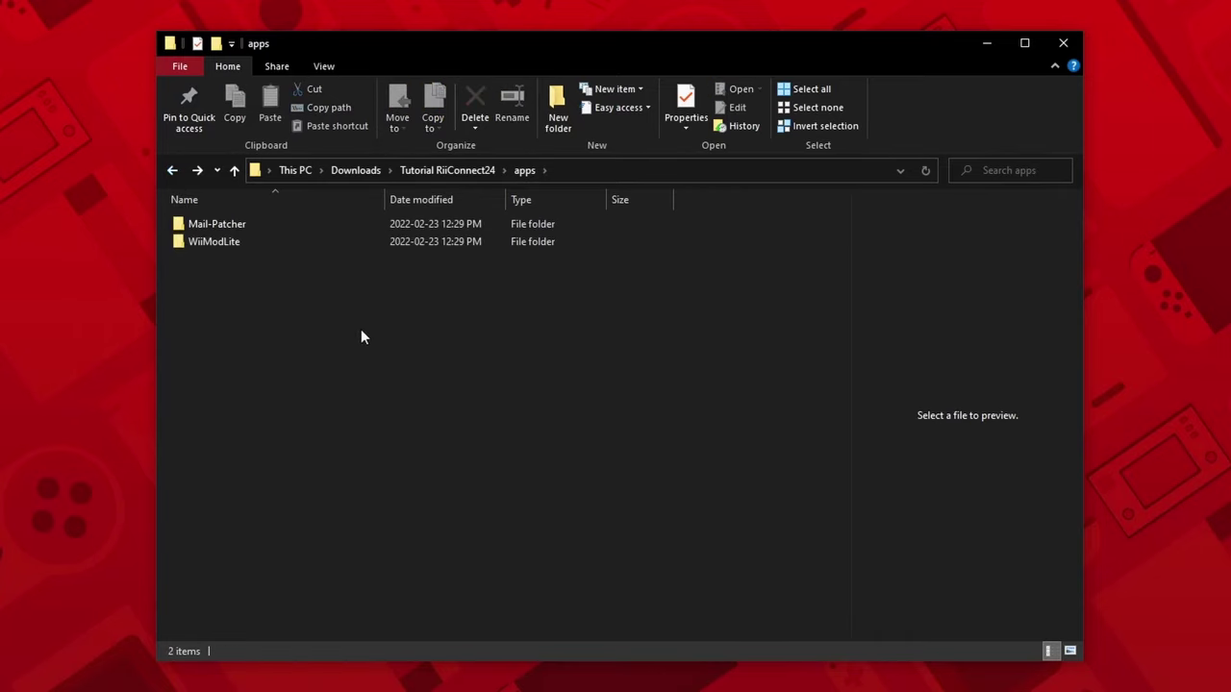
pyautogui.doubleClick(220, 239)
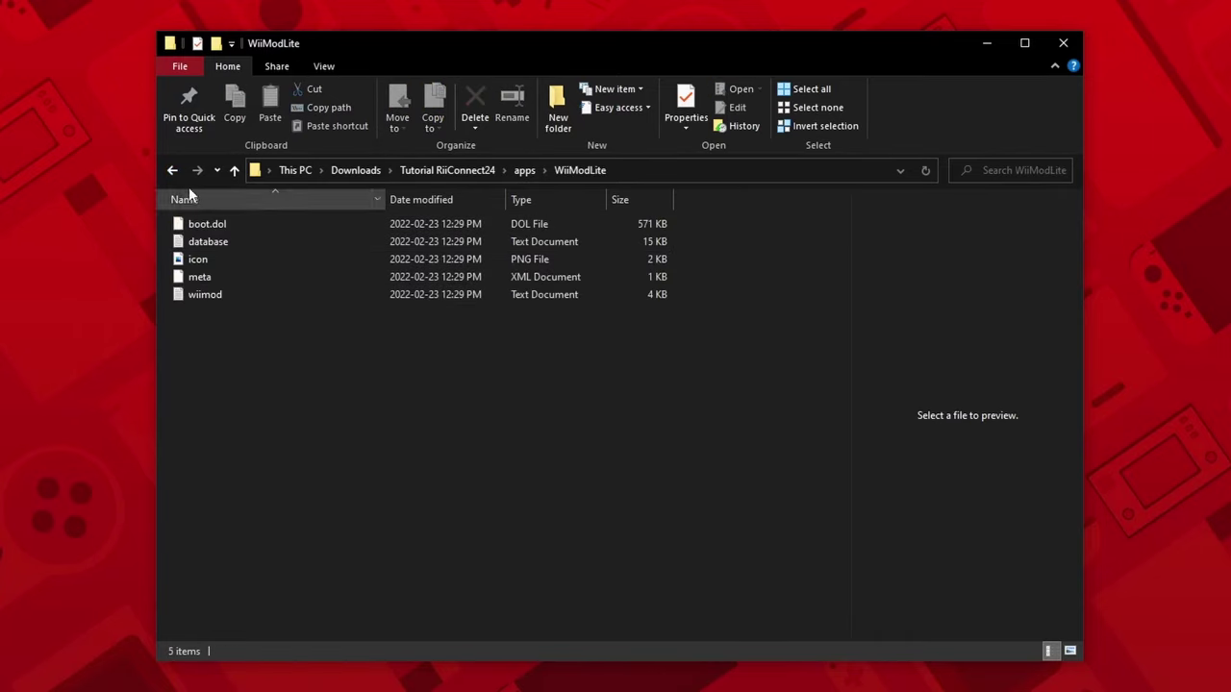
# Recheck the apps subfolders, then drag the apps and WAD folders onto the sd CARD drive
pyautogui.hotkey('alt', 'Left')
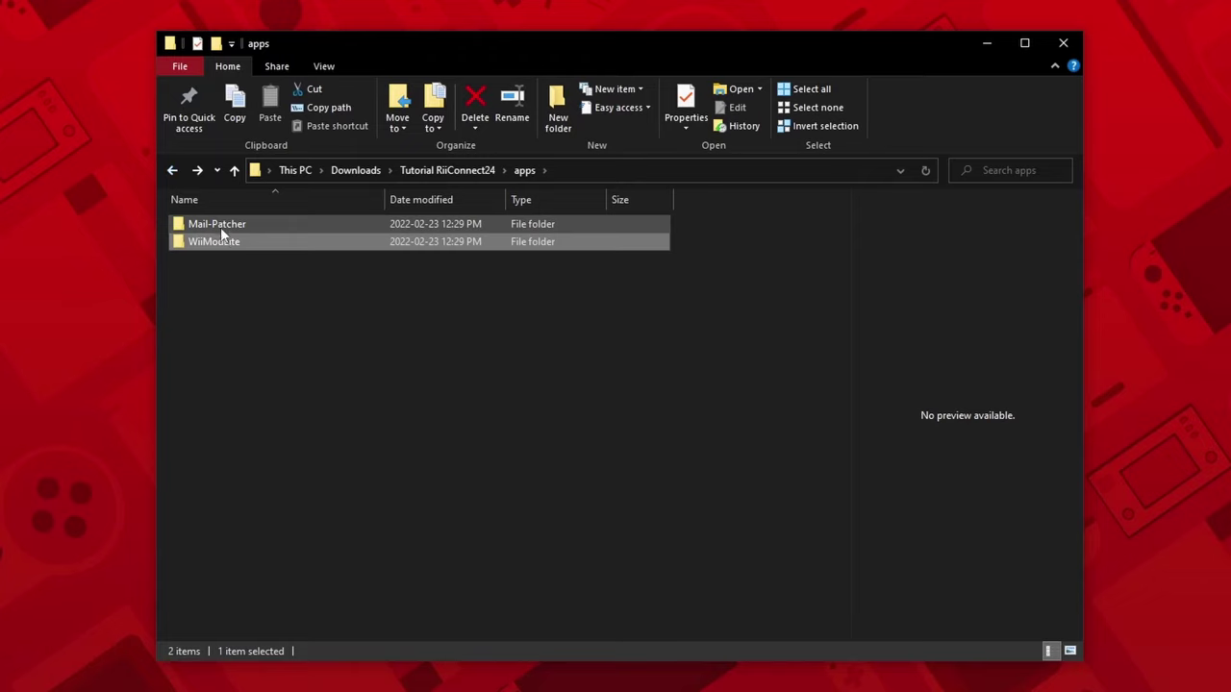
pyautogui.click(219, 222)
pyautogui.doubleClick(218, 222)
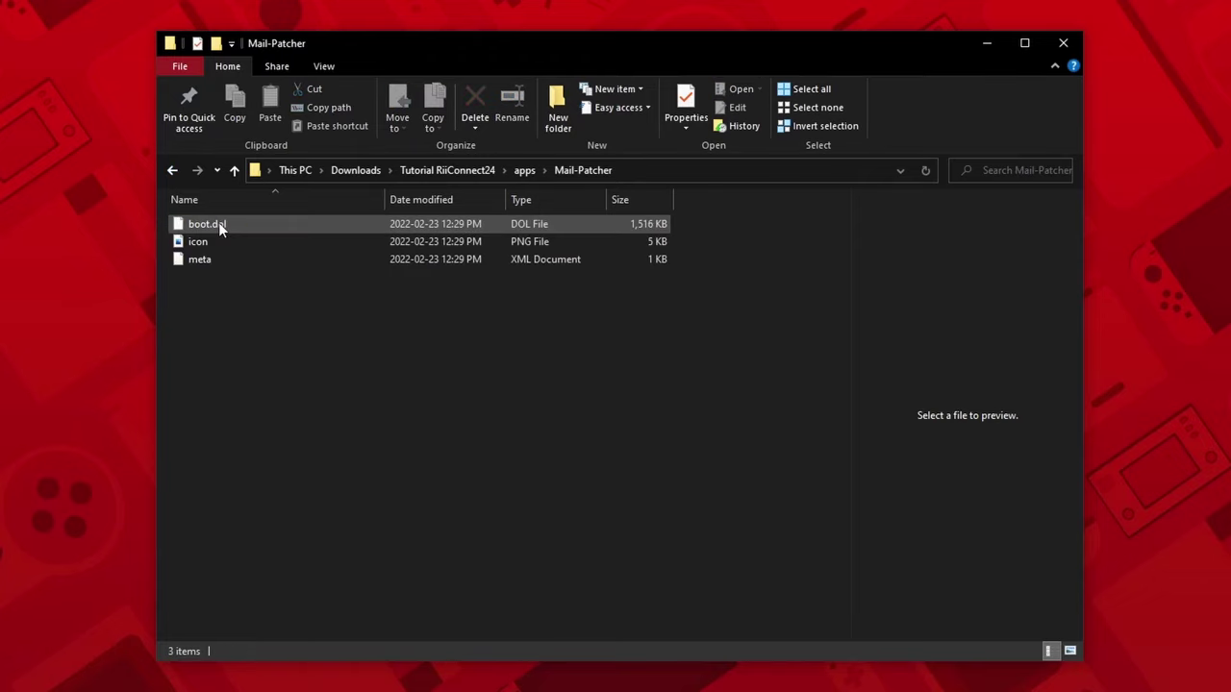
pyautogui.hotkey('alt', 'Left')
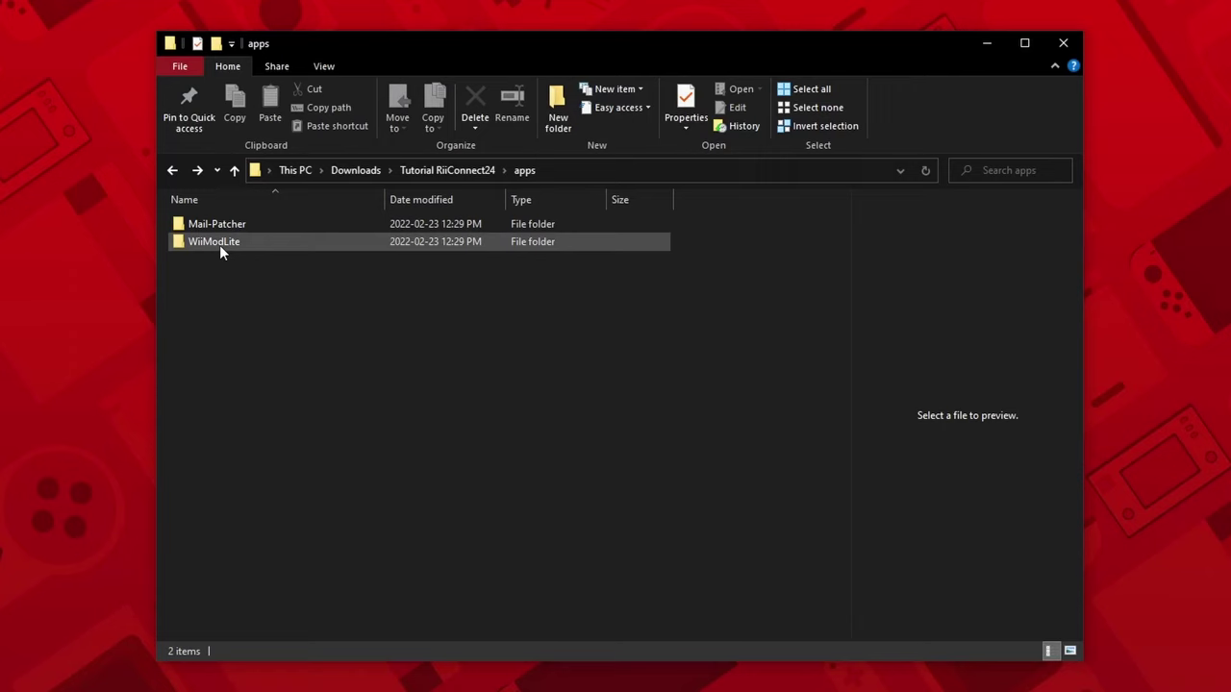
pyautogui.doubleClick(219, 244)
pyautogui.click(172, 169)
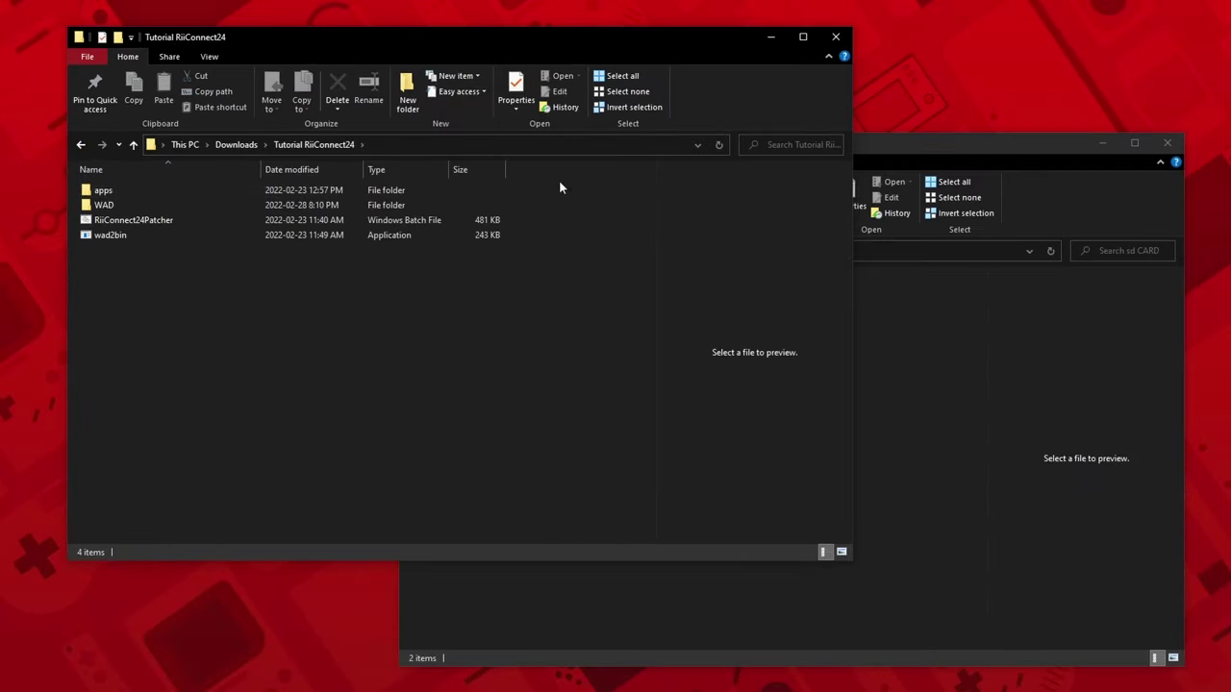
pyautogui.moveTo(178, 205); pyautogui.dragTo(811, 437)
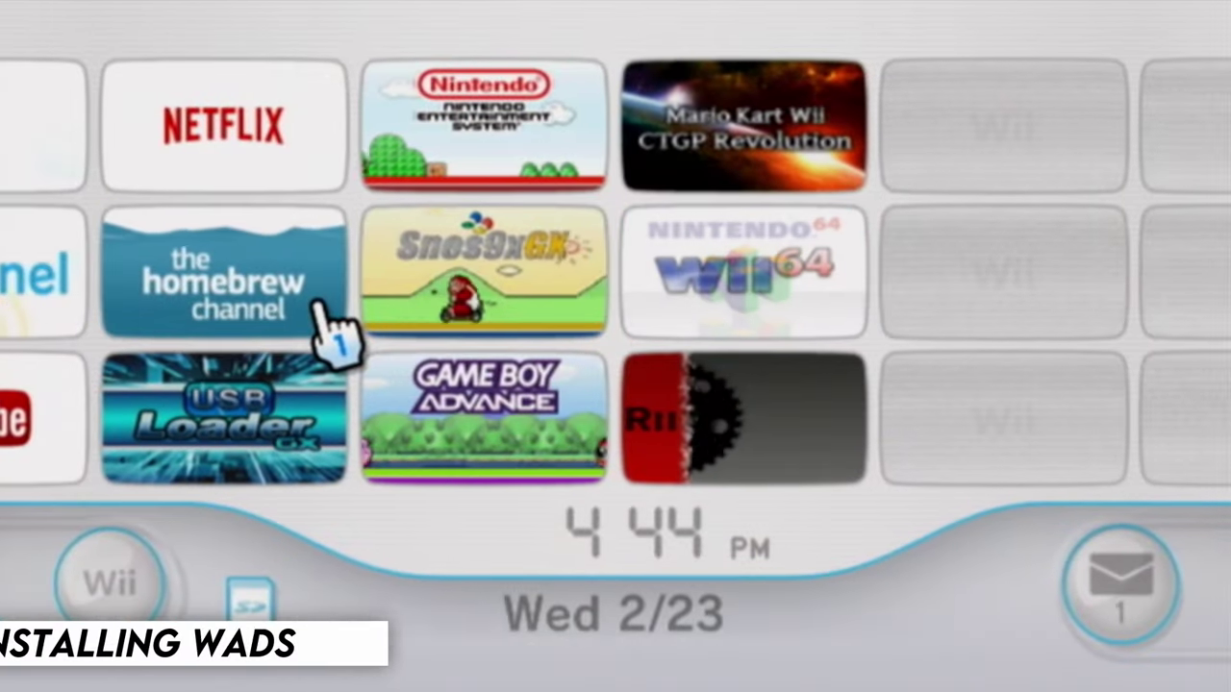
# Load Multi-Mod Manager from the Homebrew Channel and enter its WAD Manager
pyautogui.click(330, 330)
pyautogui.click(829, 563)
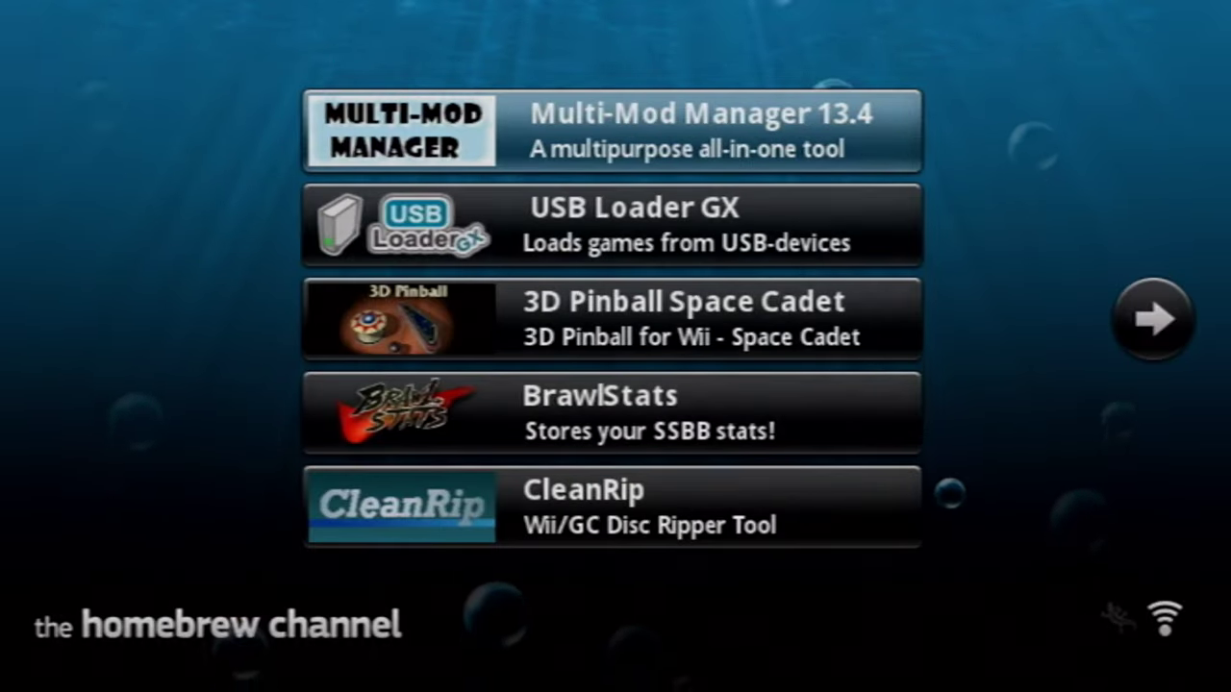
pyautogui.click(615, 130)
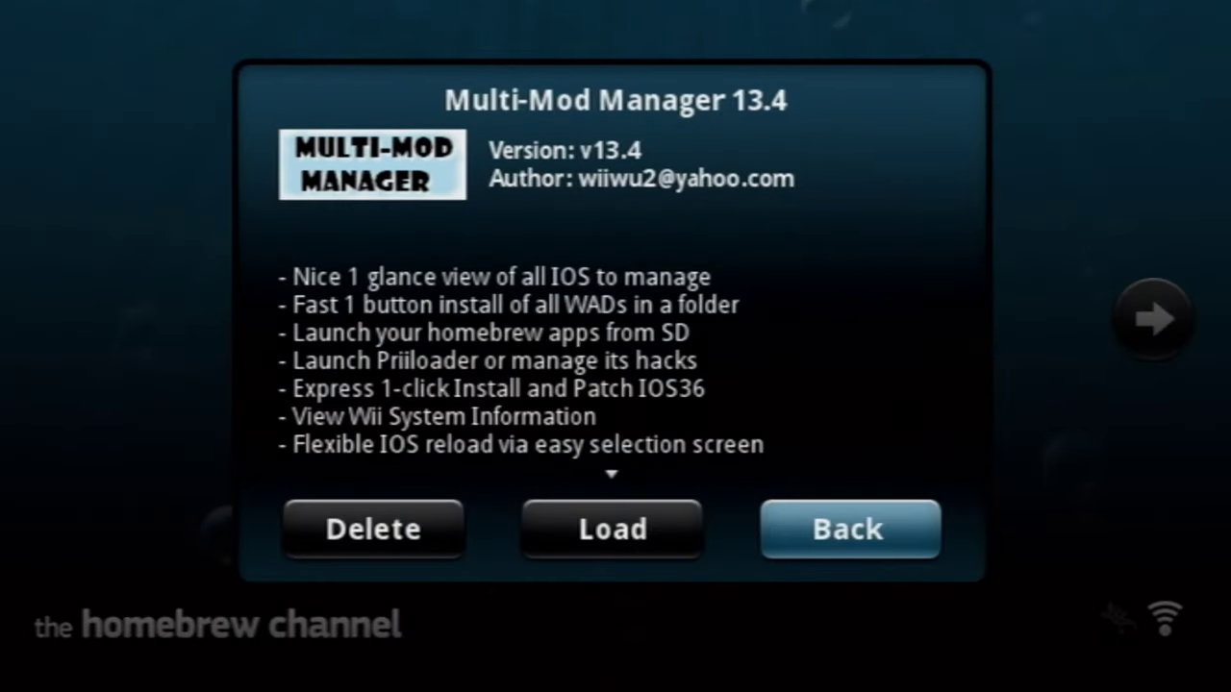
pyautogui.click(613, 529)
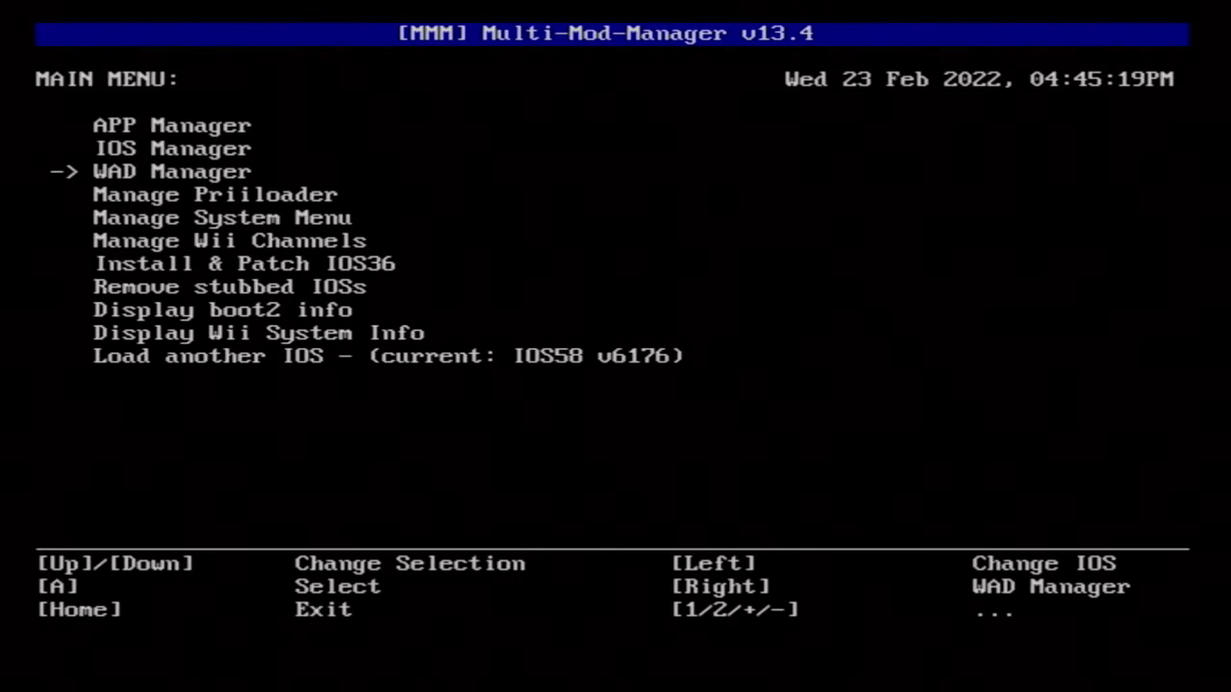
pyautogui.press('Return')
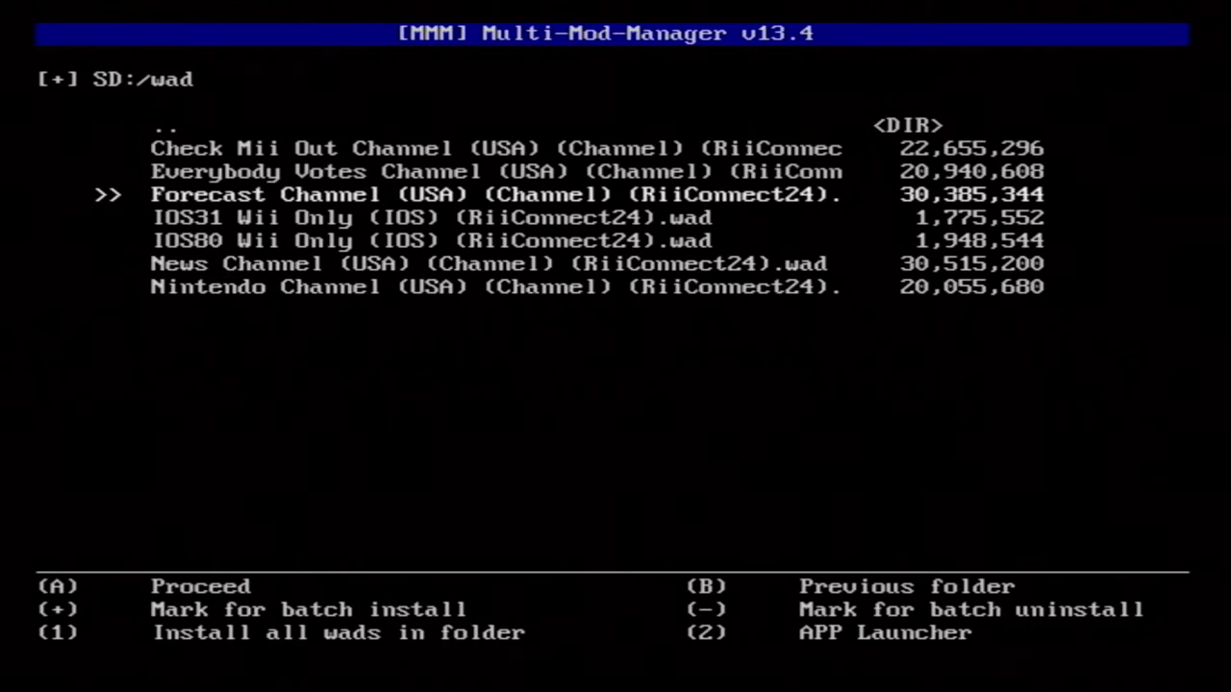
# Install the Check Mii Out Channel WAD
pyautogui.press('Up')
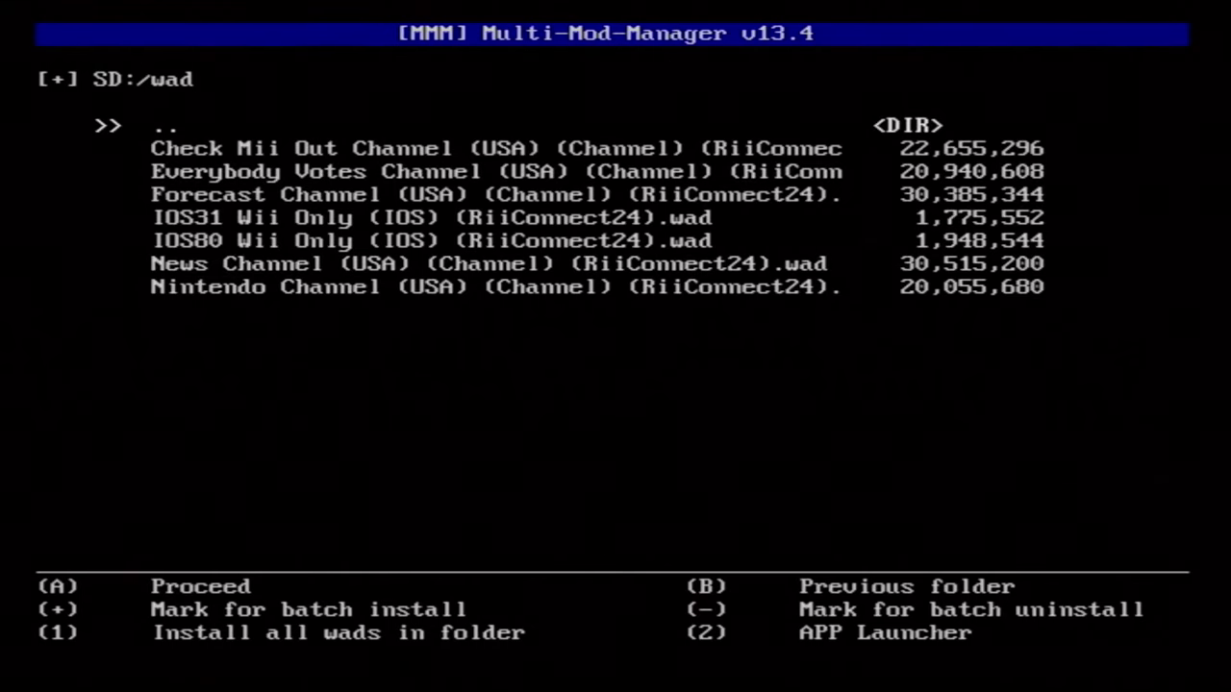
pyautogui.press('Down')
pyautogui.press('Down')
pyautogui.press('Down')
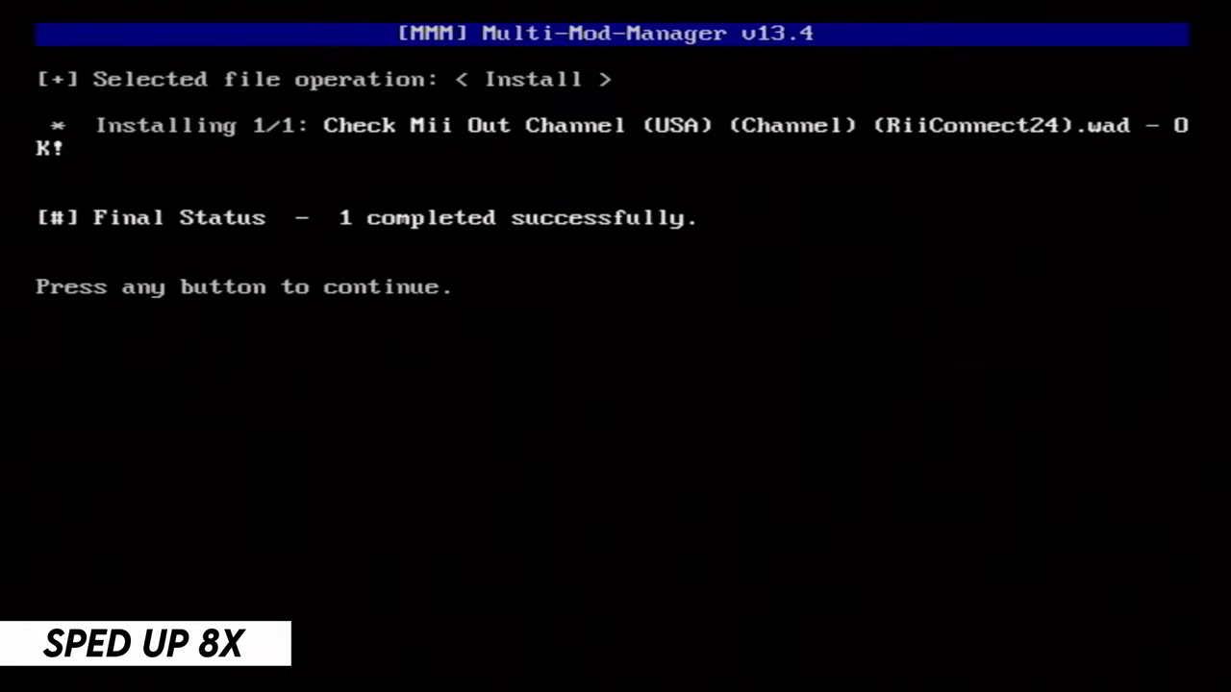
pyautogui.press('Return')
pyautogui.press('Return')
pyautogui.press('Return')
pyautogui.press('Return')
pyautogui.press('Down')
pyautogui.press('Down')
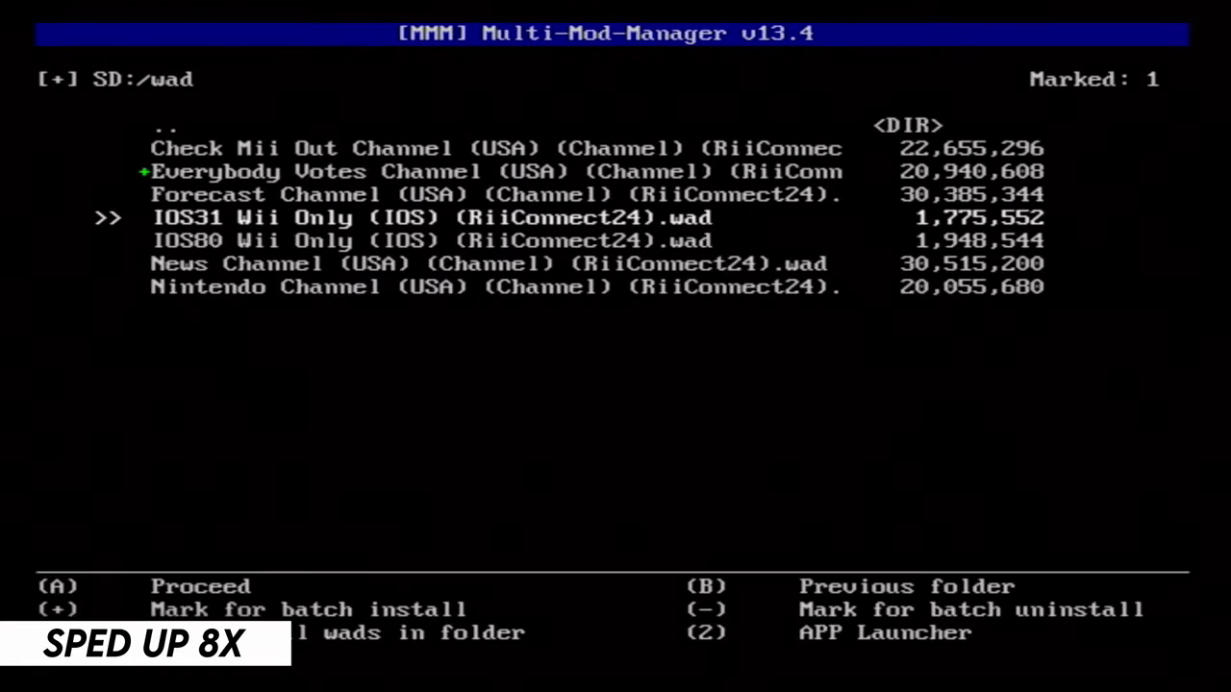
# Install the Forecast Channel and IOS31 WADs, then return to the main menu
pyautogui.press('Return')
pyautogui.press('Return')
pyautogui.press('Return')
pyautogui.press('Down')
pyautogui.press('Down')
pyautogui.press('Down')
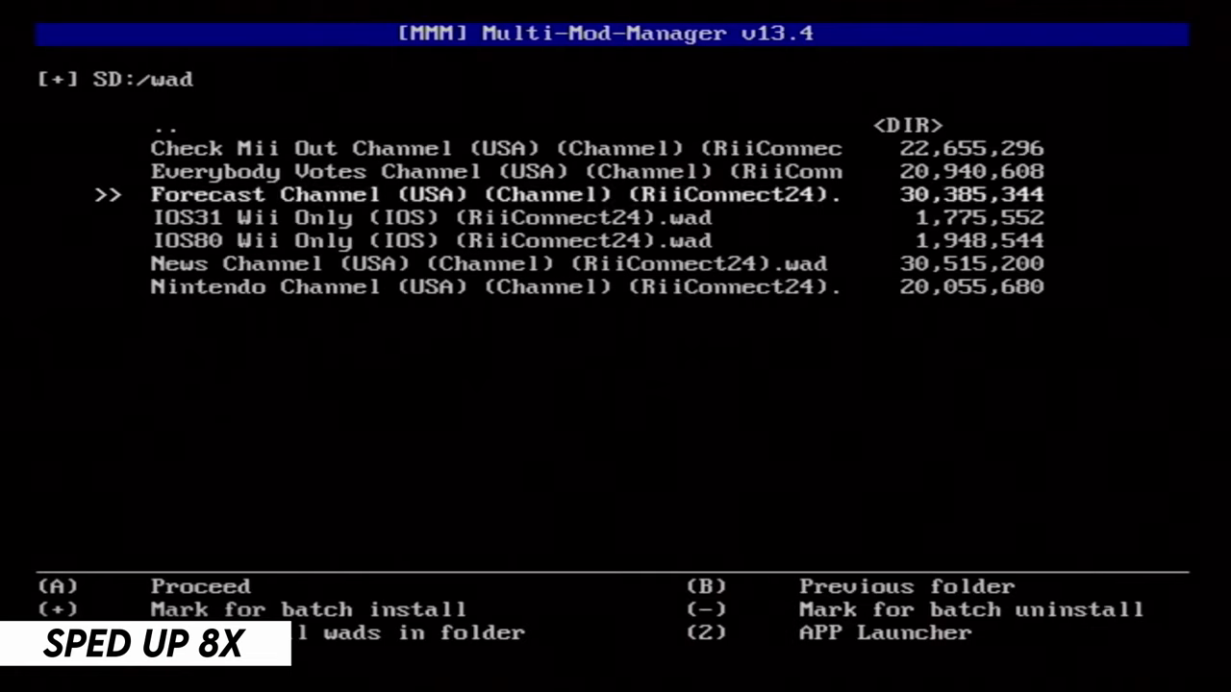
pyautogui.press('Return')
pyautogui.press('Return')
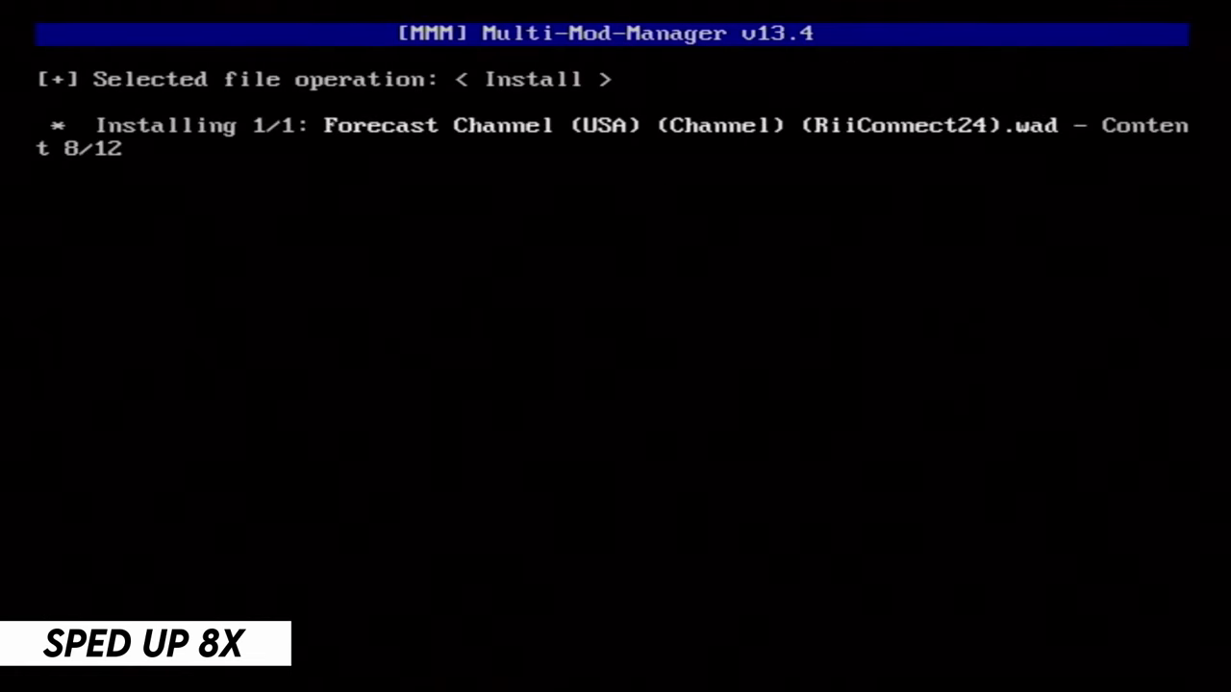
pyautogui.press('Return')
pyautogui.press('Down')
pyautogui.press('Return')
pyautogui.press('Return')
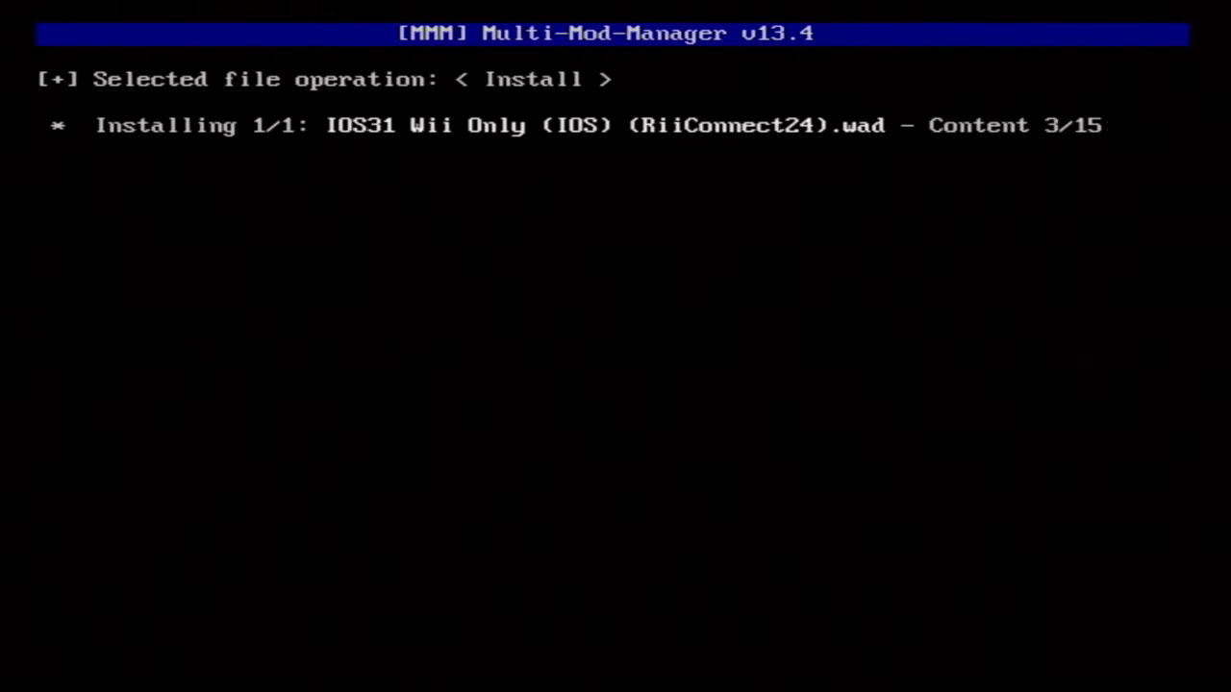
pyautogui.press('Return')
pyautogui.press('Escape')
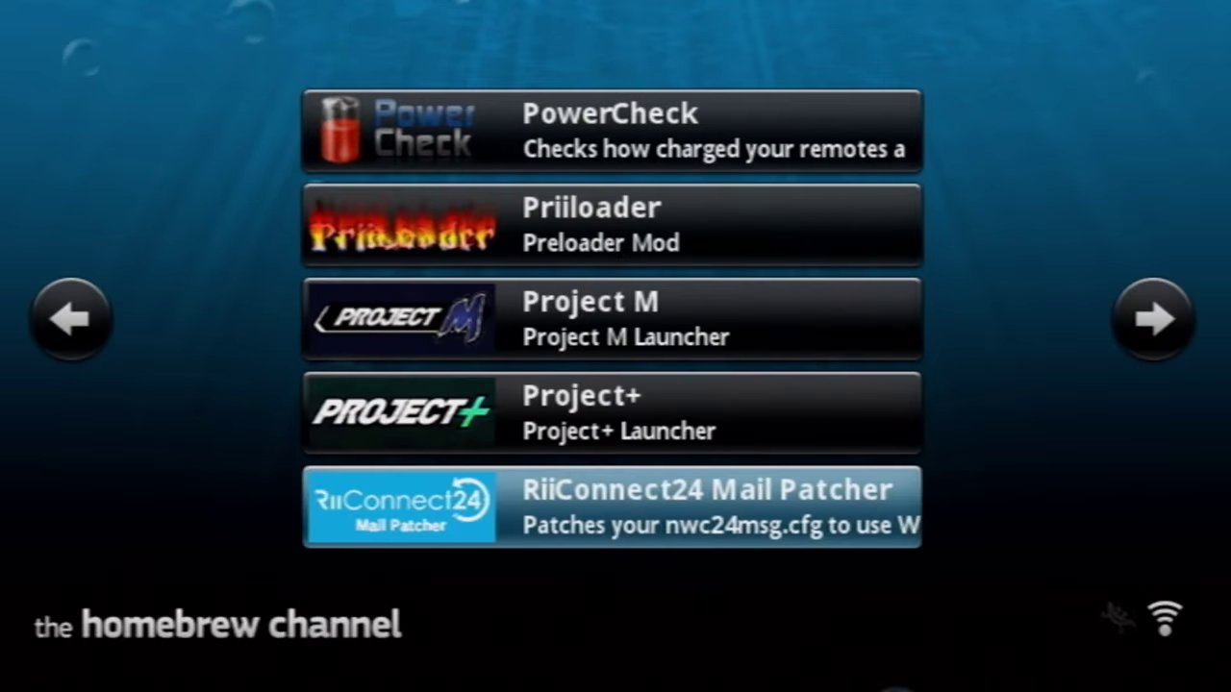
# Exit to the Wii Menu, reopen the Homebrew Channel, and load RiiConnect24 Mail Patcher
pyautogui.press('Right')
pyautogui.press('Right')
pyautogui.press('Right')
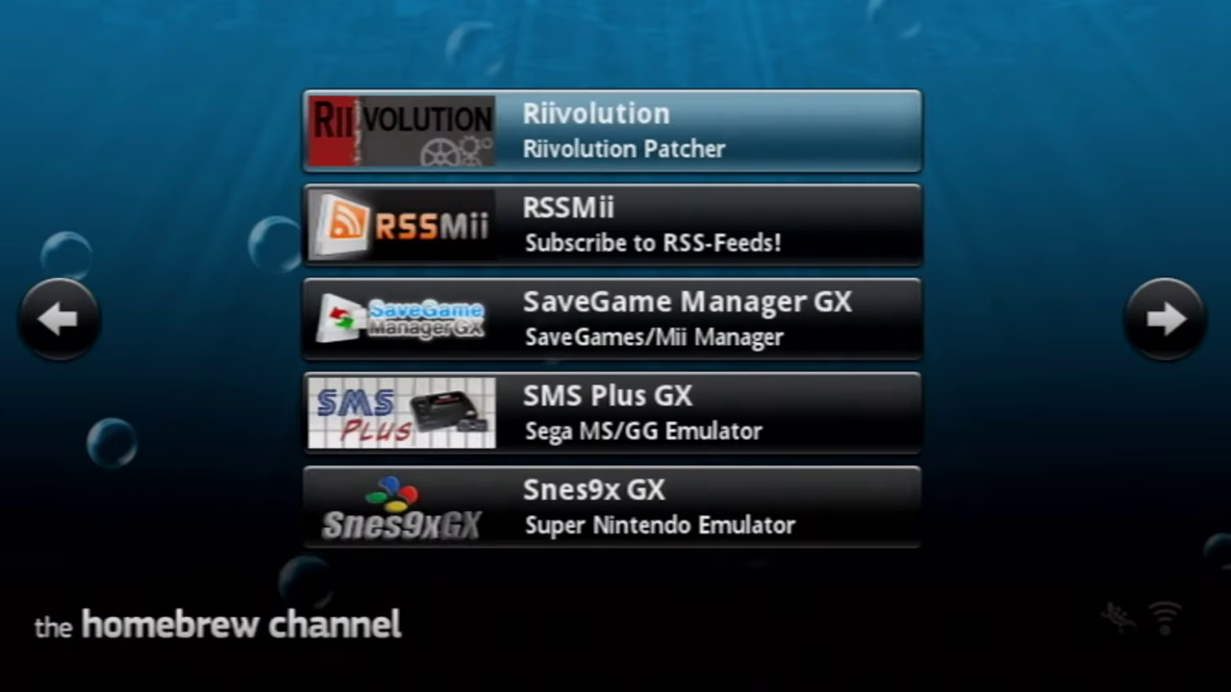
pyautogui.press('Home')
pyautogui.press('Down')
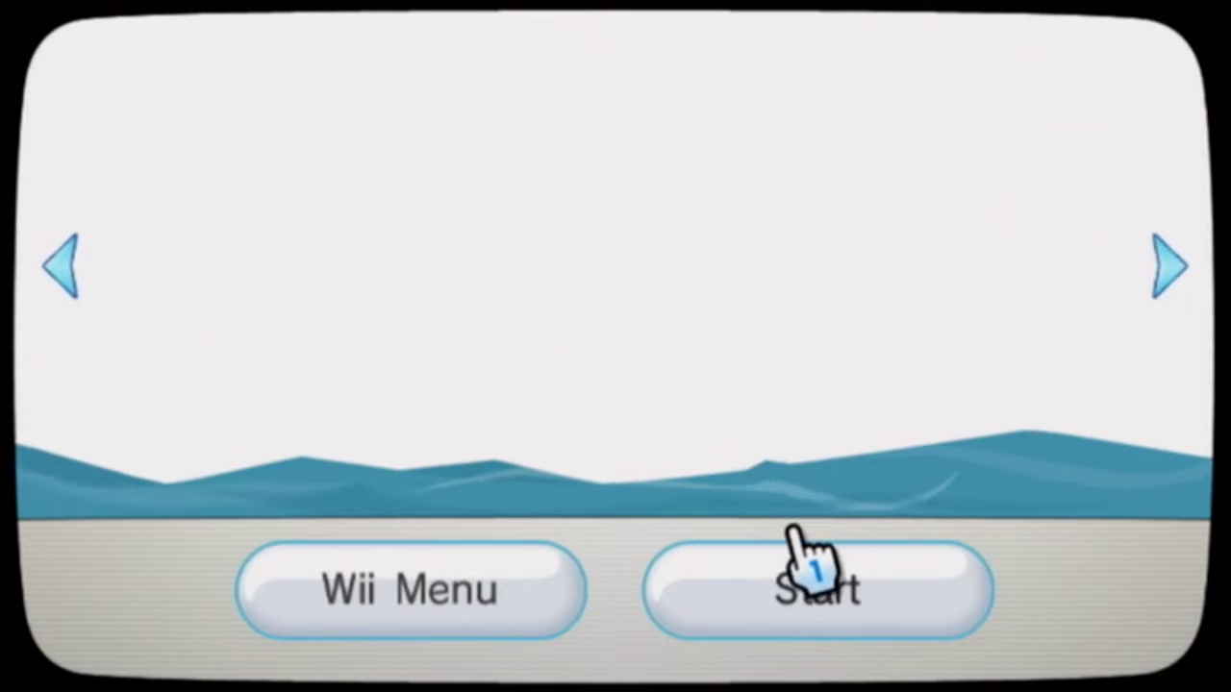
pyautogui.click(796, 540)
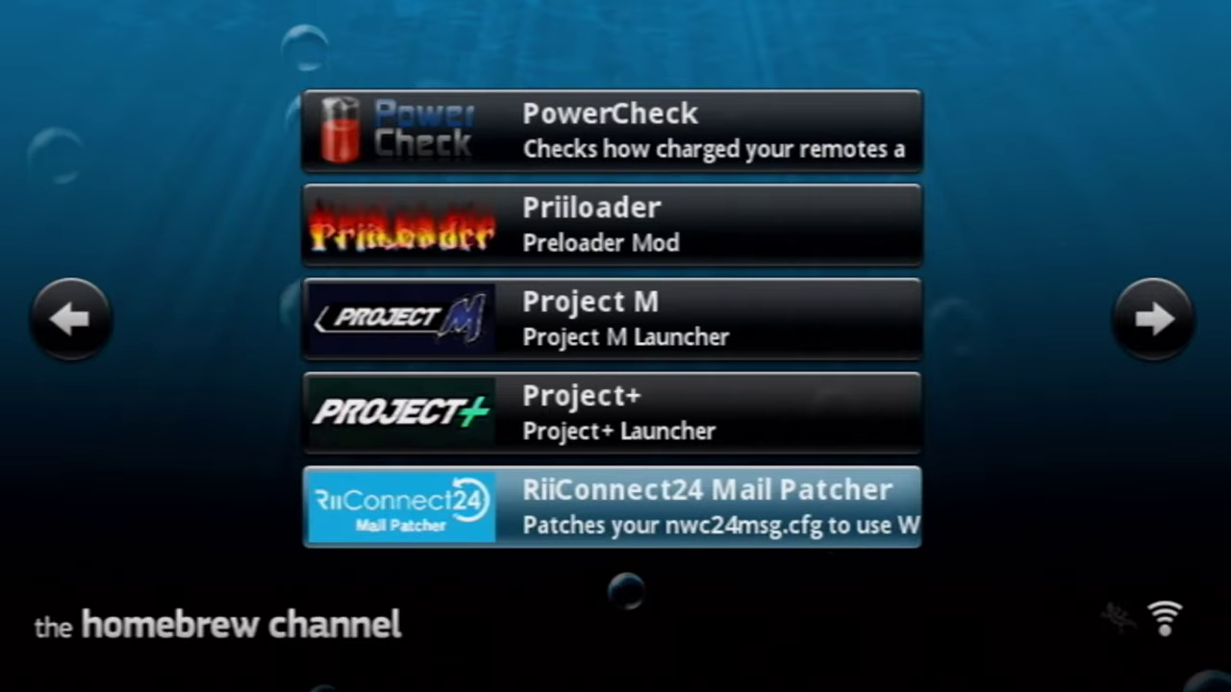
pyautogui.click(687, 509)
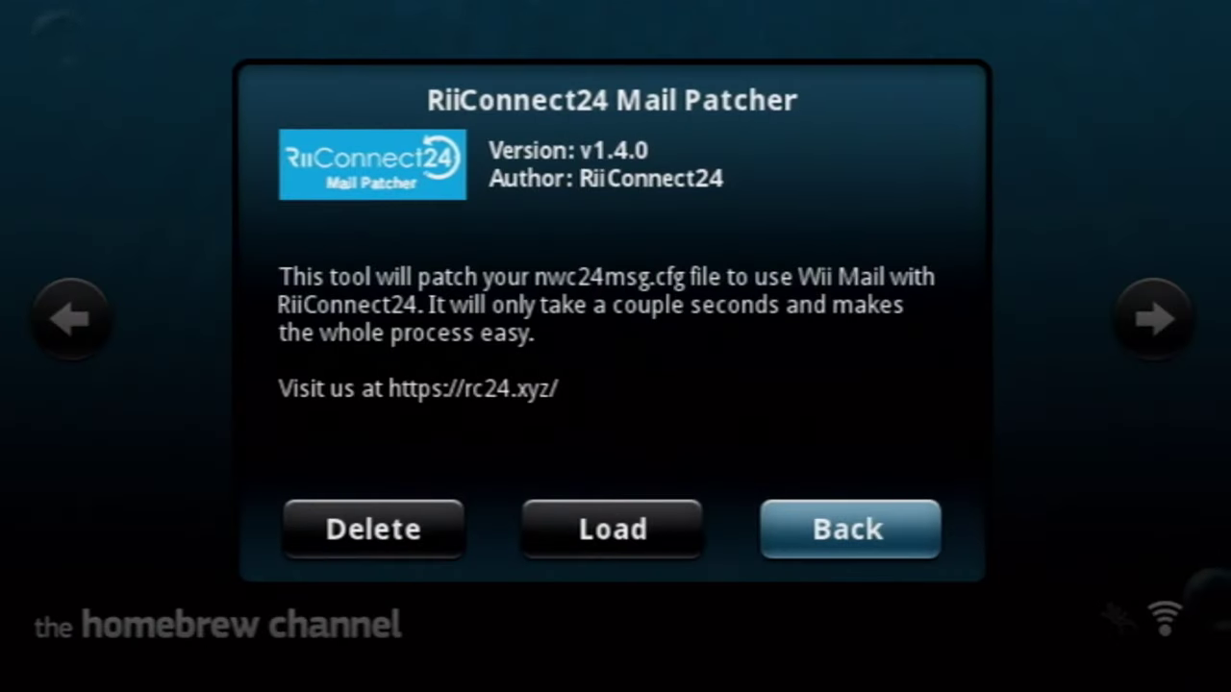
pyautogui.click(612, 528)
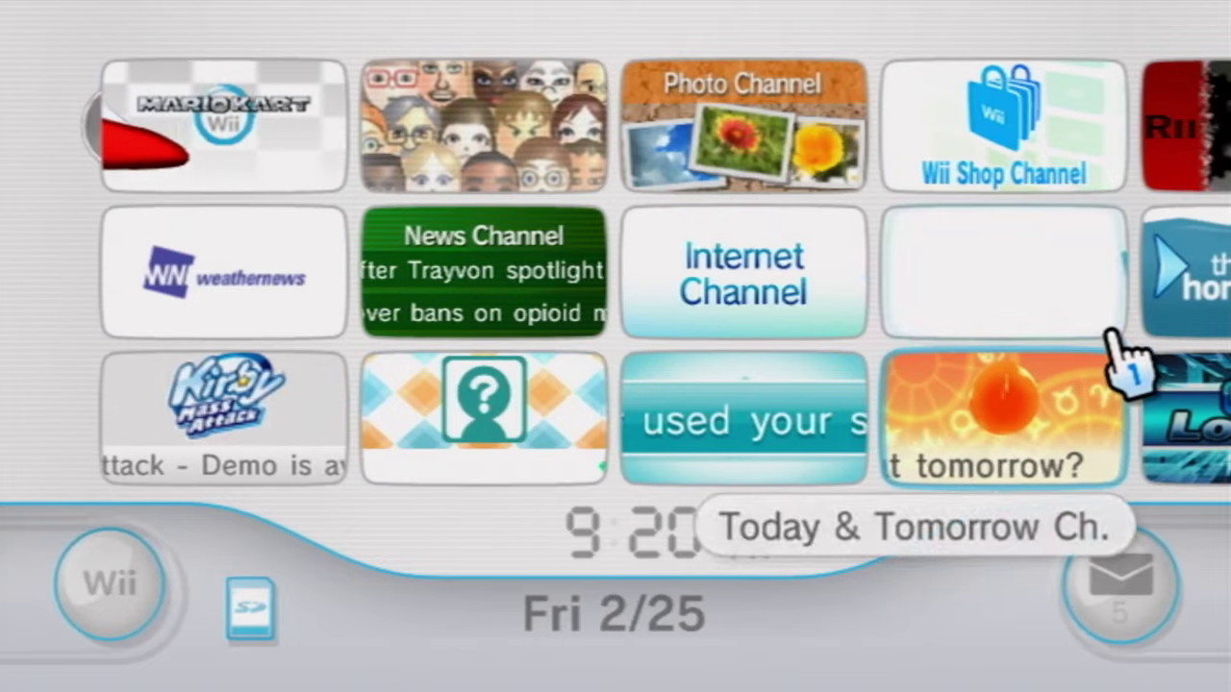
# Edit Connection 2 in Wii Settings' Internet settings and set Auto-Obtain DNS to No
pyautogui.click(1149, 616)
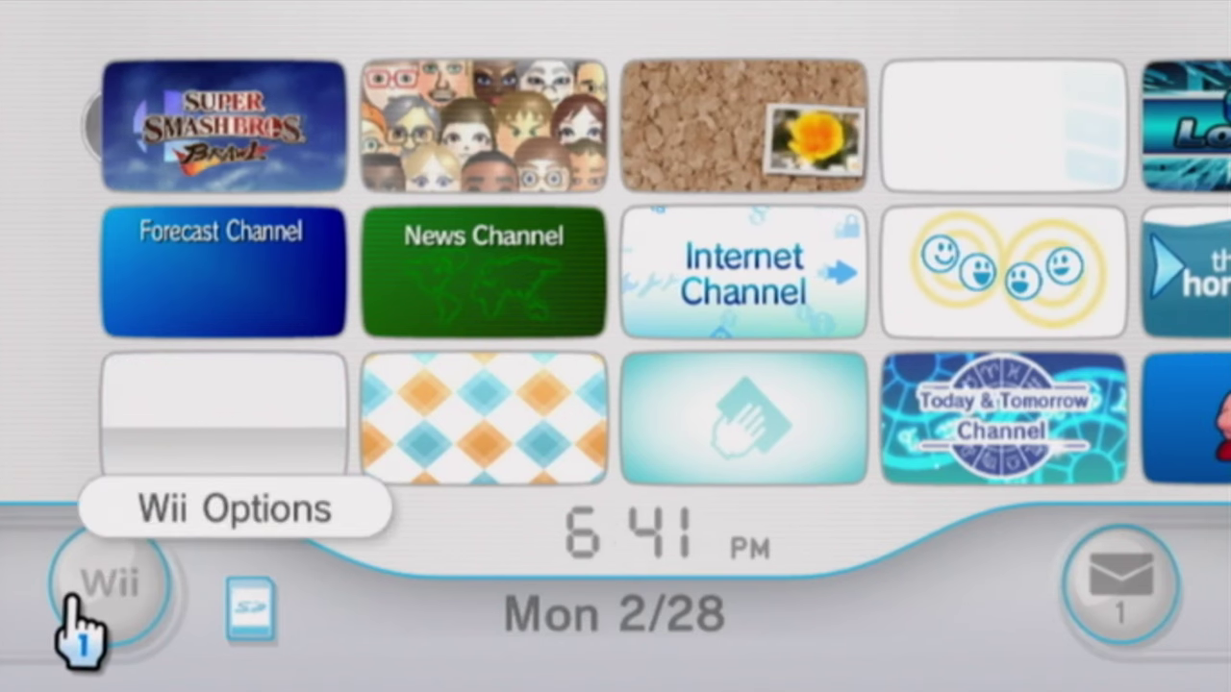
pyautogui.click(73, 604)
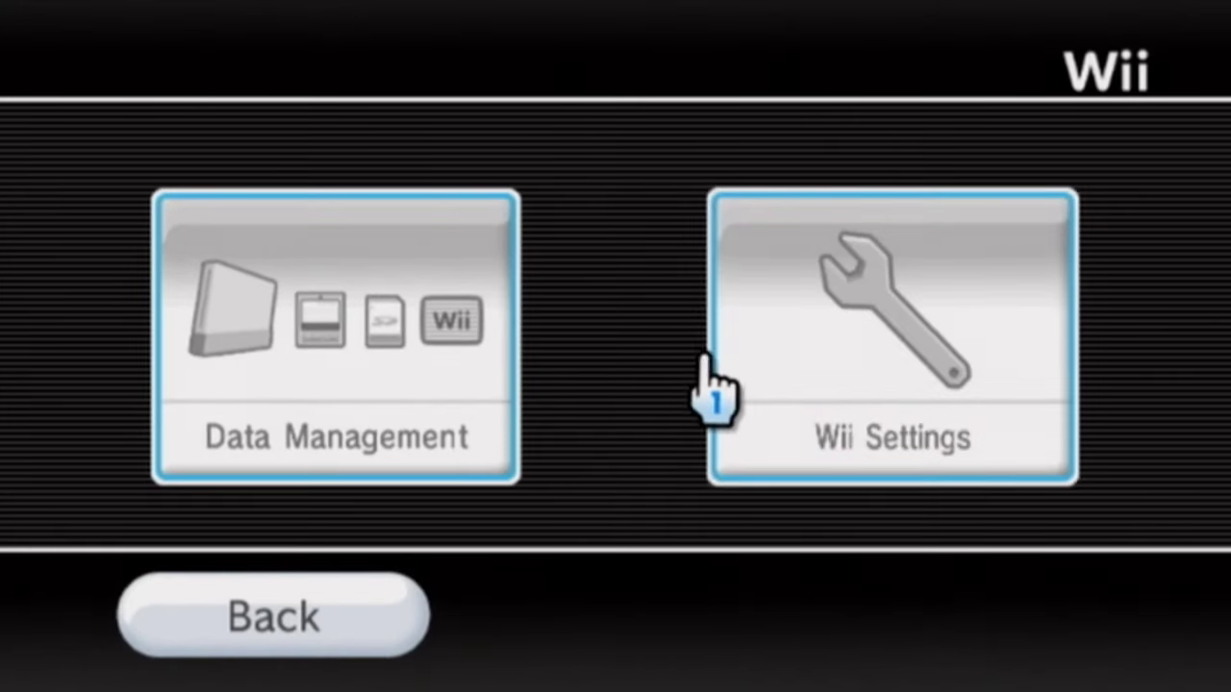
pyautogui.click(852, 346)
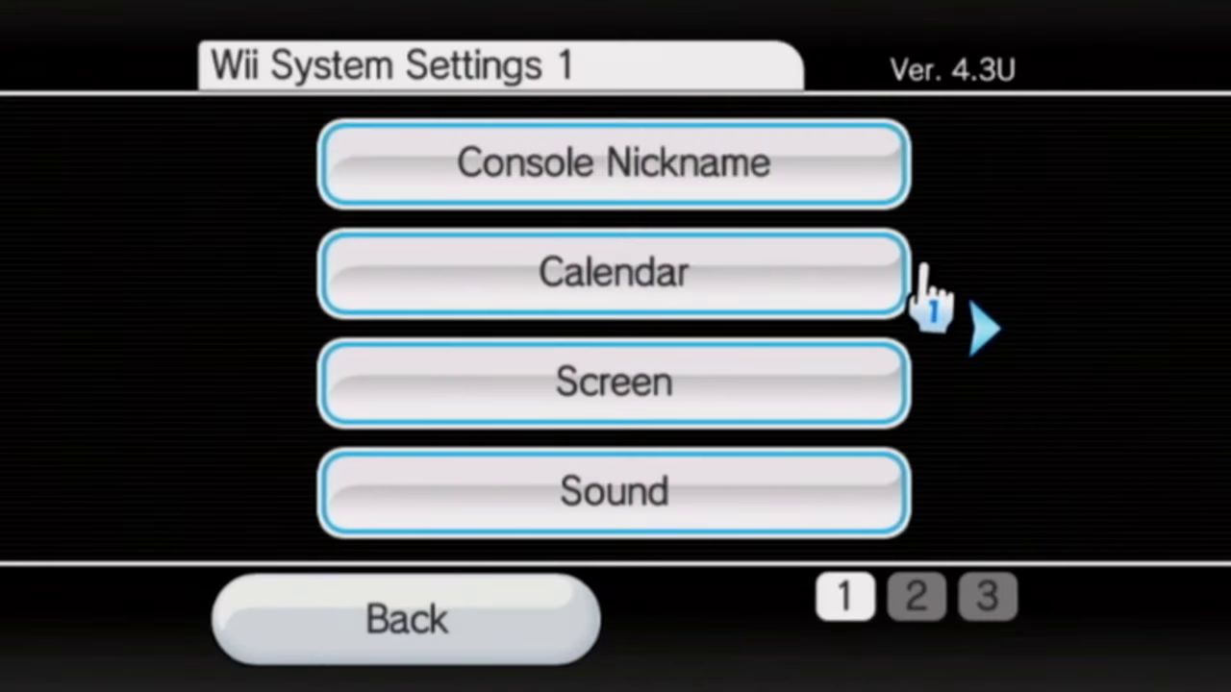
pyautogui.press('Right')
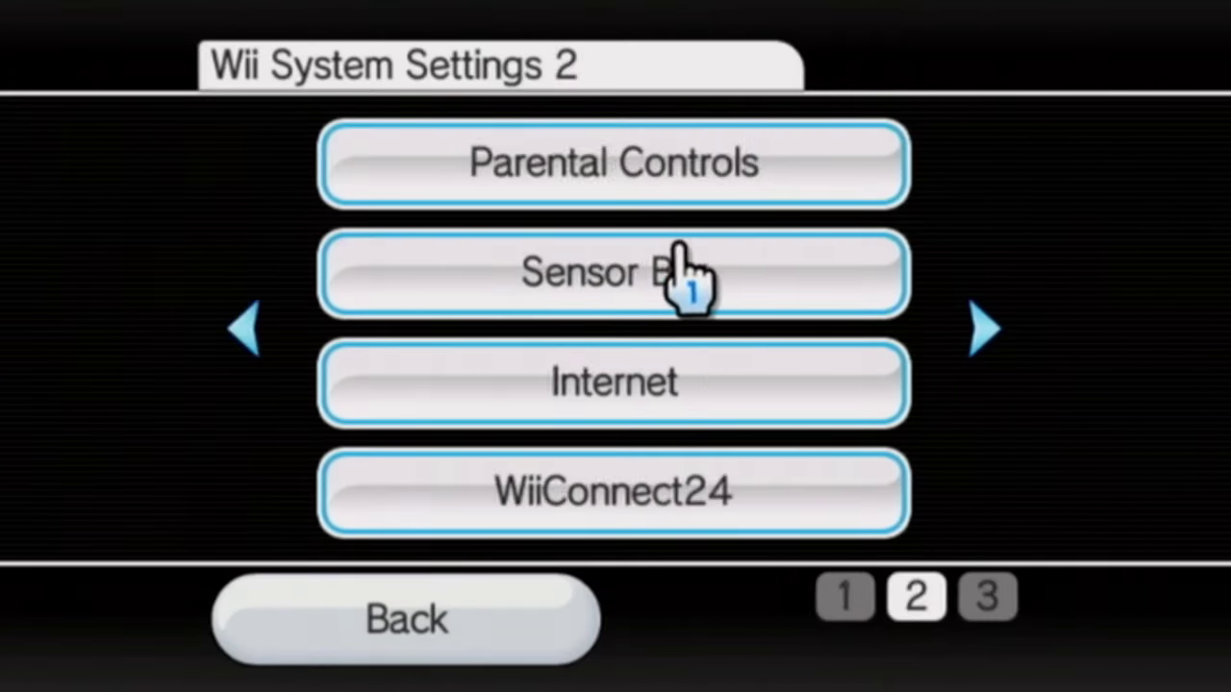
pyautogui.click(620, 409)
pyautogui.click(627, 192)
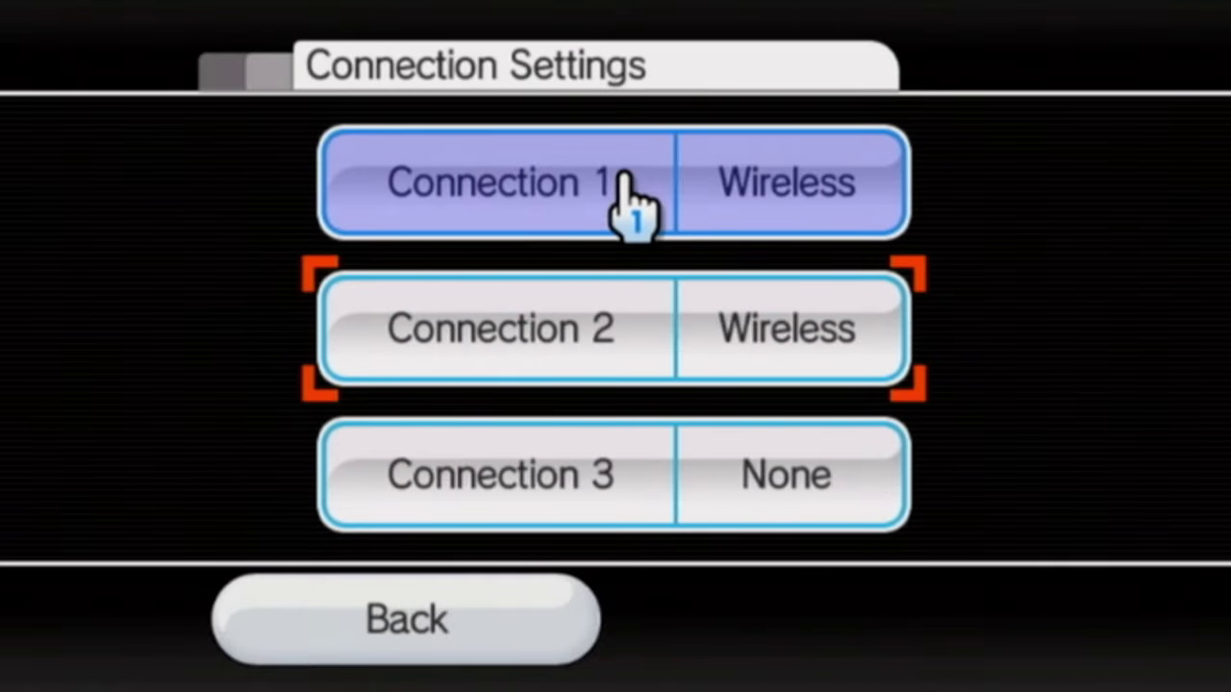
pyautogui.click(616, 319)
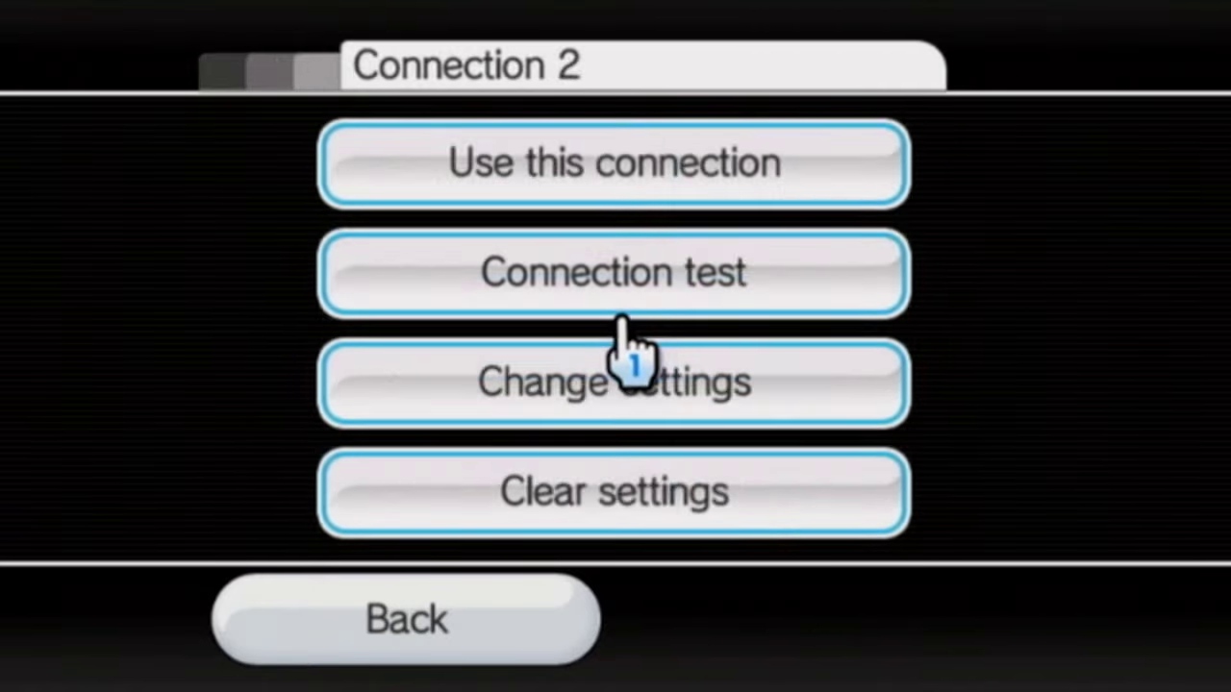
pyautogui.click(630, 394)
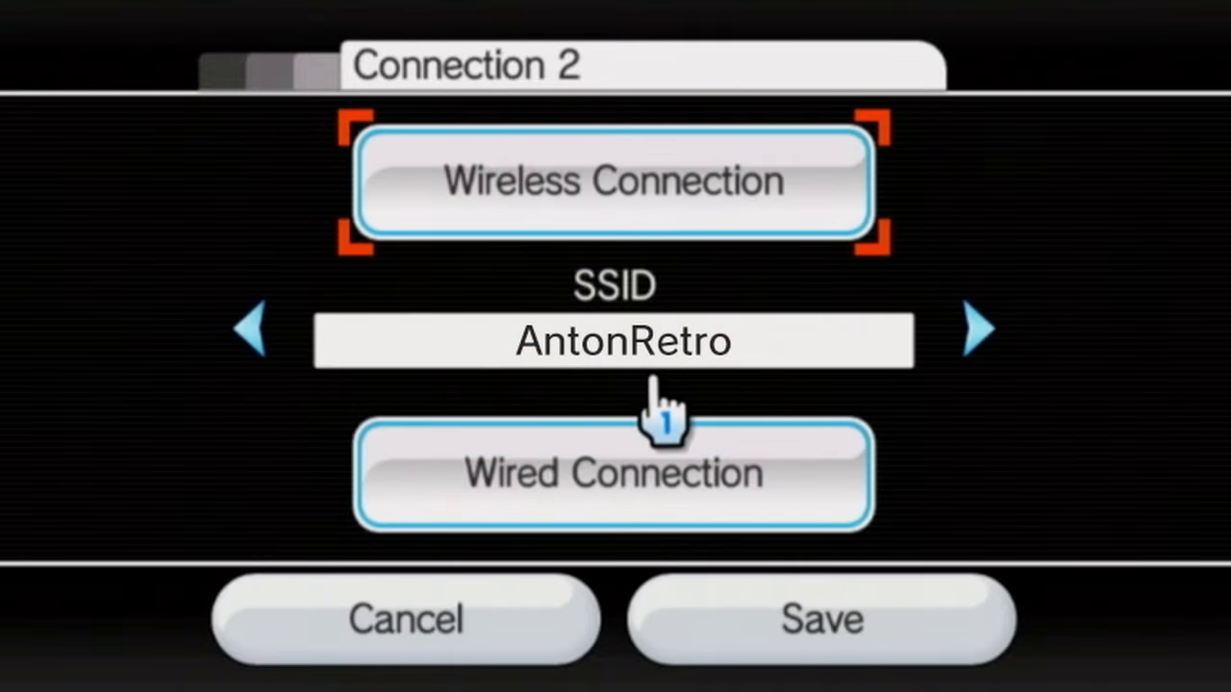
pyautogui.click(974, 327)
pyautogui.click(976, 327)
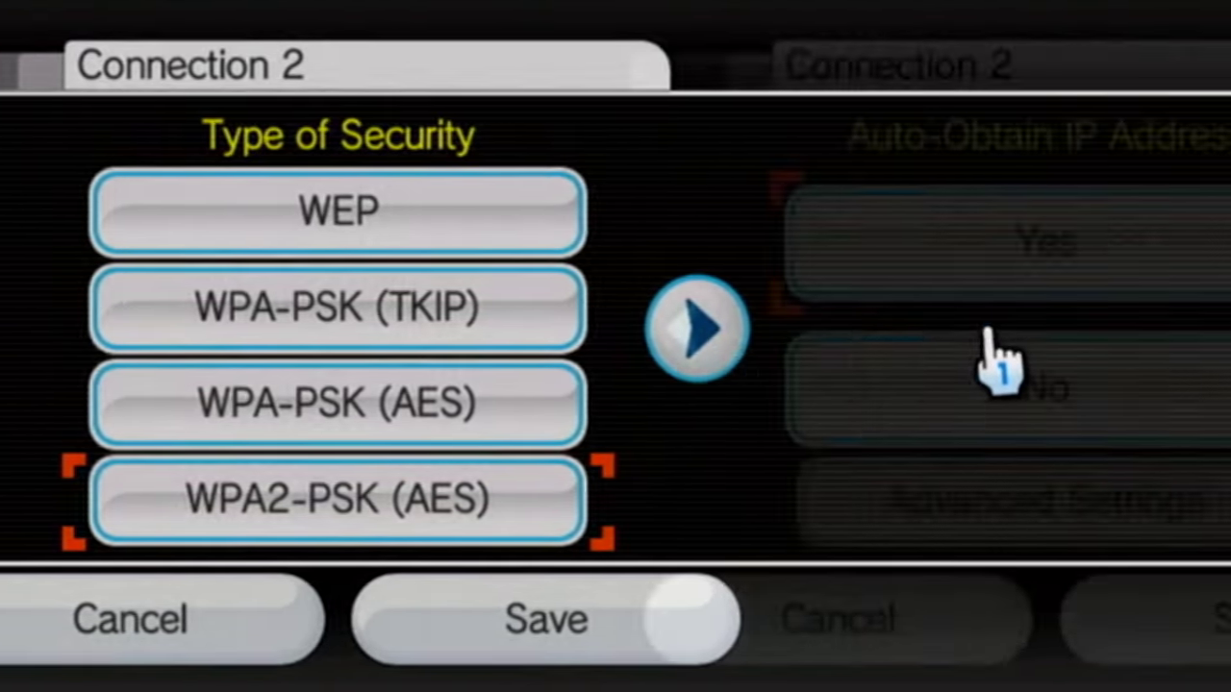
pyautogui.click(973, 327)
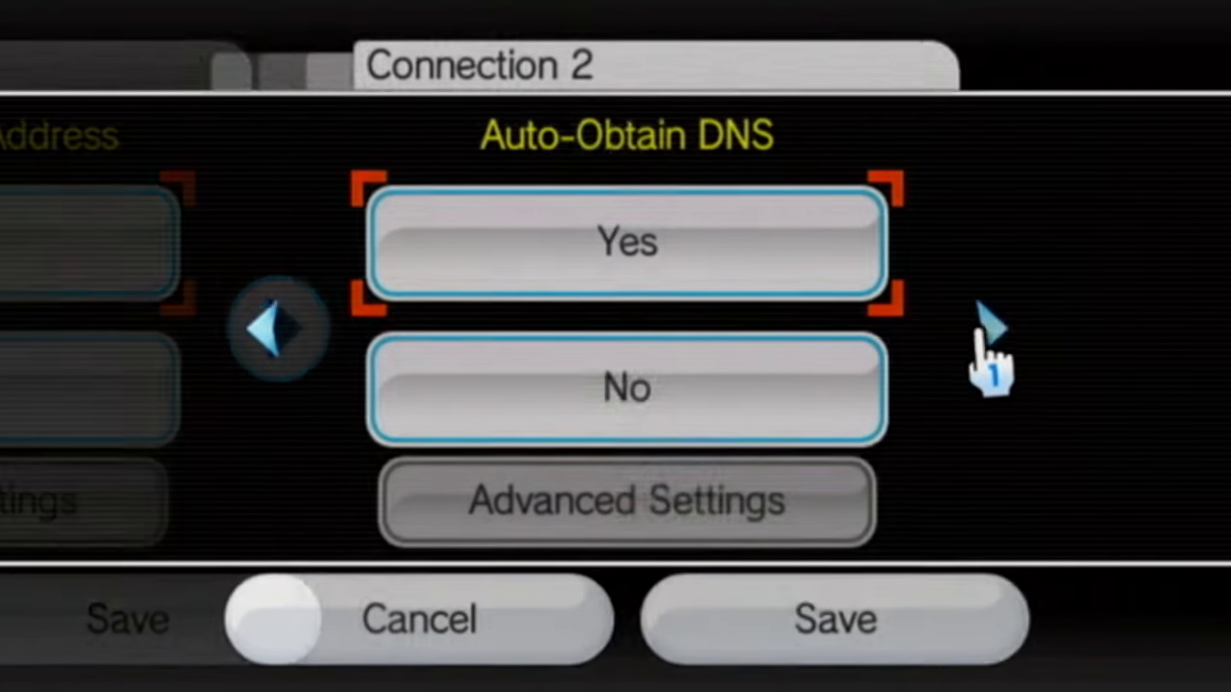
pyautogui.click(708, 386)
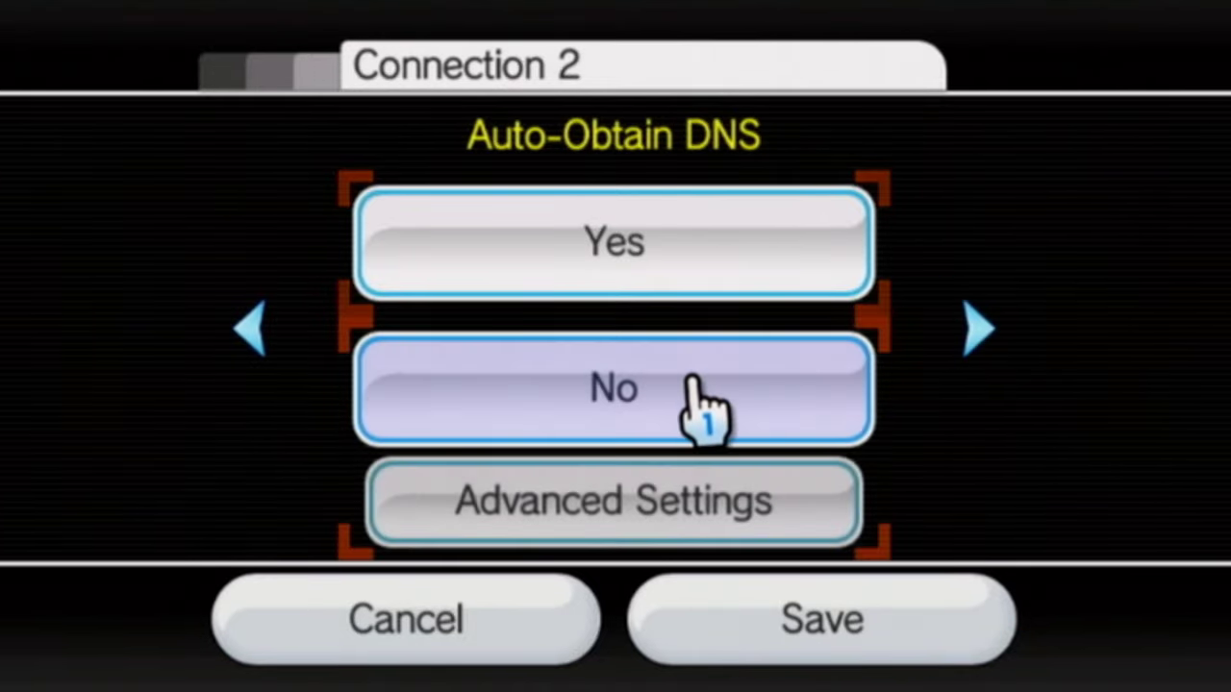
# Enter 164.132.44.106 as Connection 2's primary DNS
pyautogui.click(504, 279)
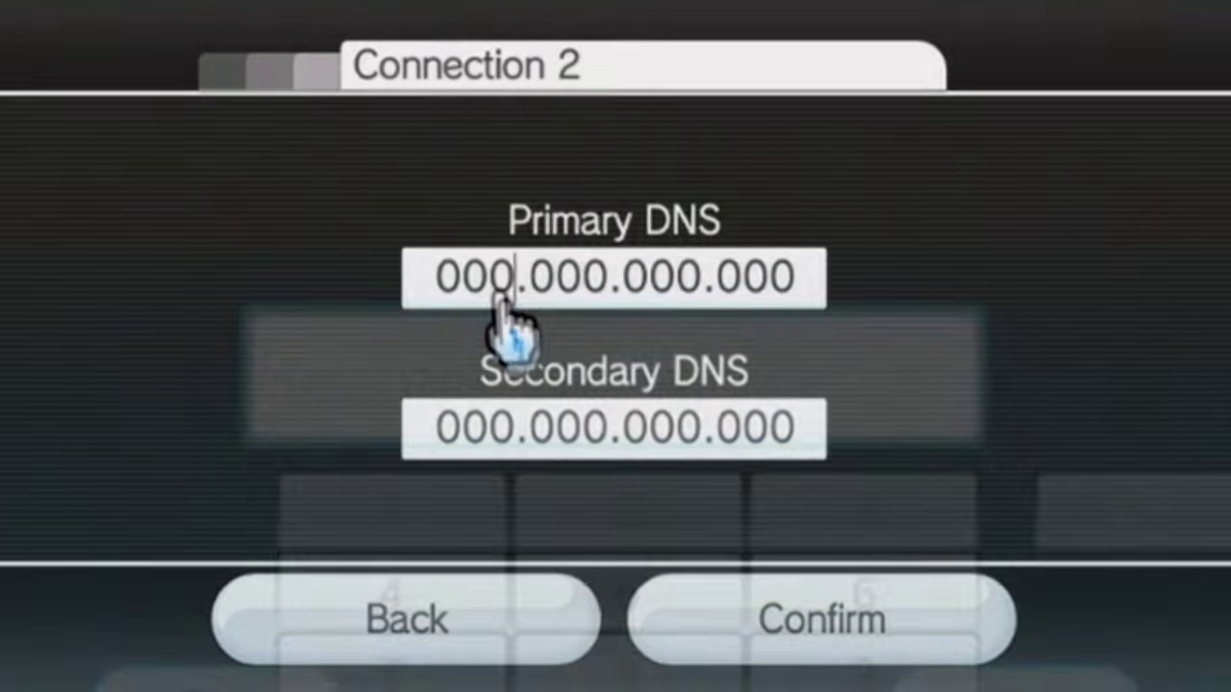
pyautogui.click(352, 288)
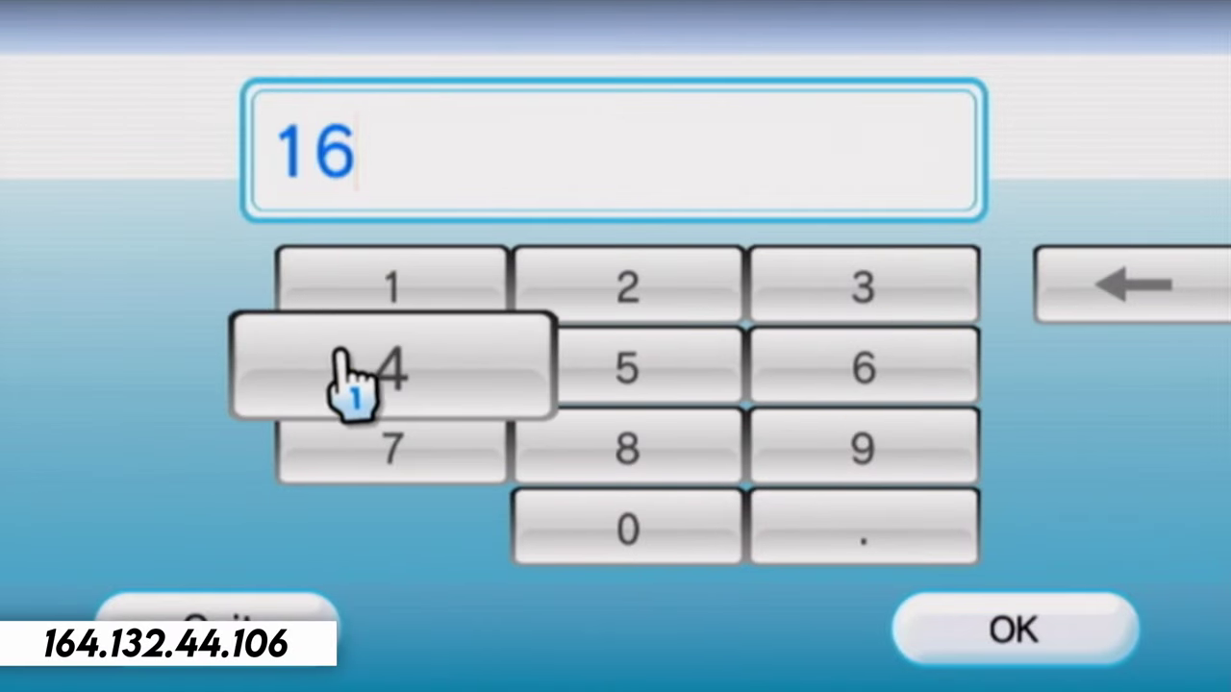
pyautogui.click(862, 529)
pyautogui.click(390, 289)
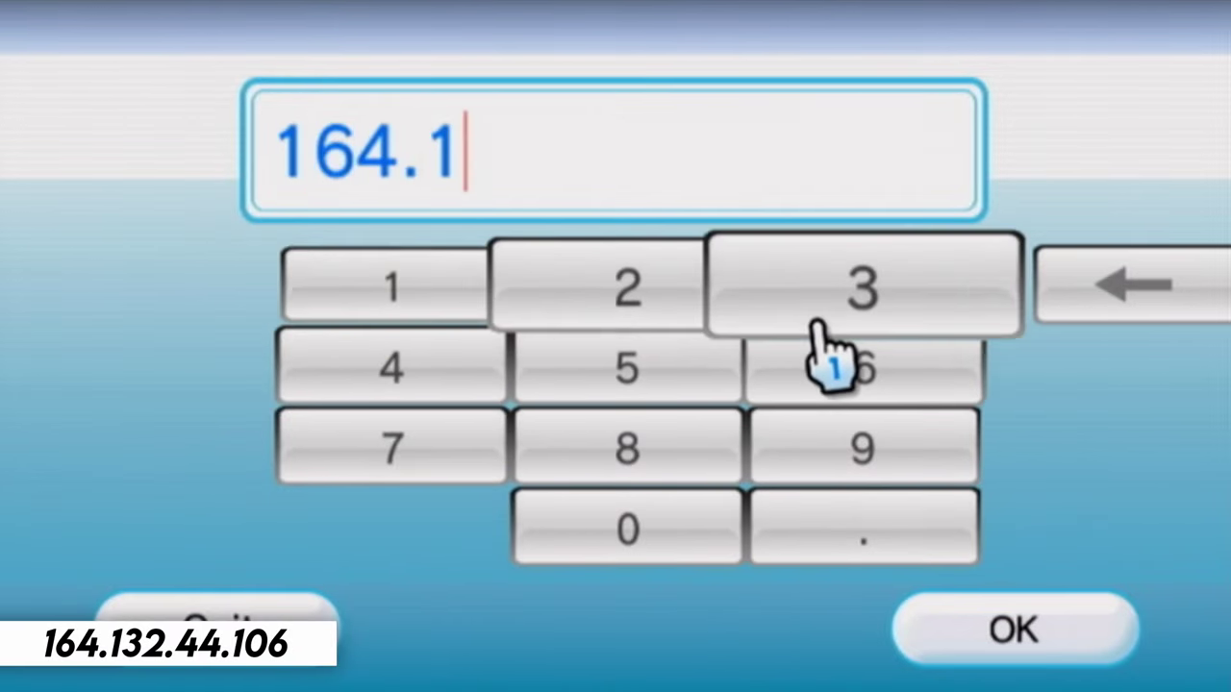
pyautogui.click(851, 298)
pyautogui.click(627, 293)
pyautogui.click(818, 534)
pyautogui.click(413, 371)
pyautogui.click(414, 370)
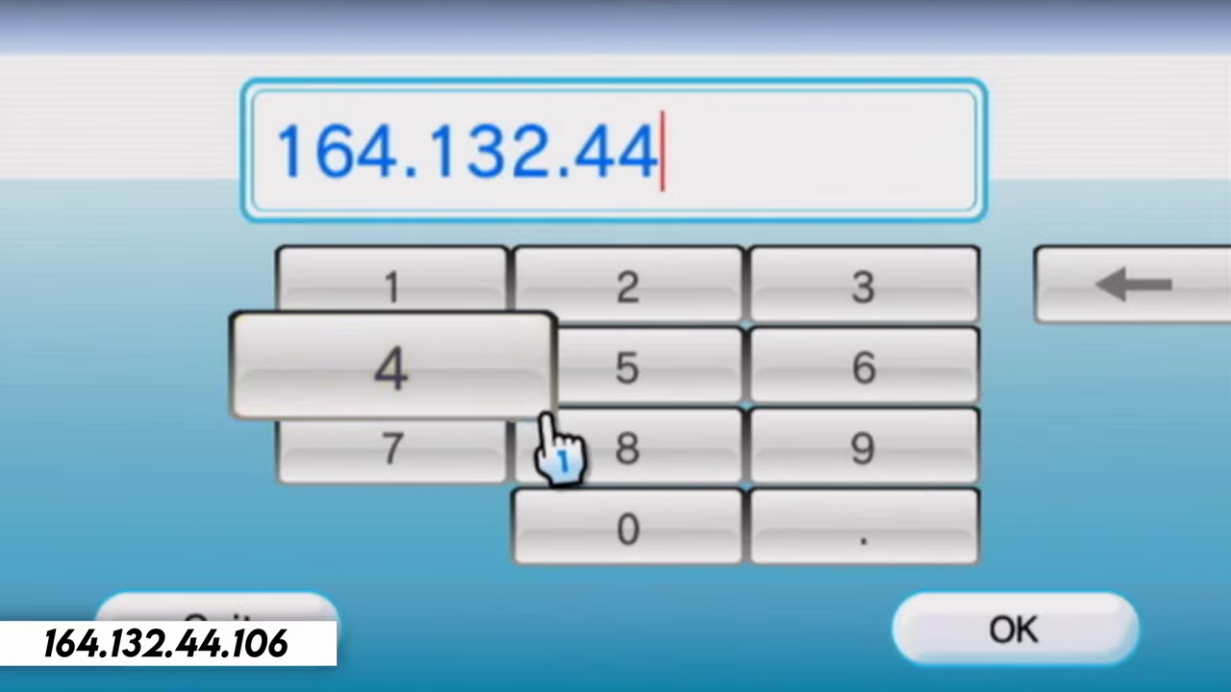
pyautogui.click(863, 538)
pyautogui.click(391, 289)
pyautogui.click(627, 529)
pyautogui.click(863, 369)
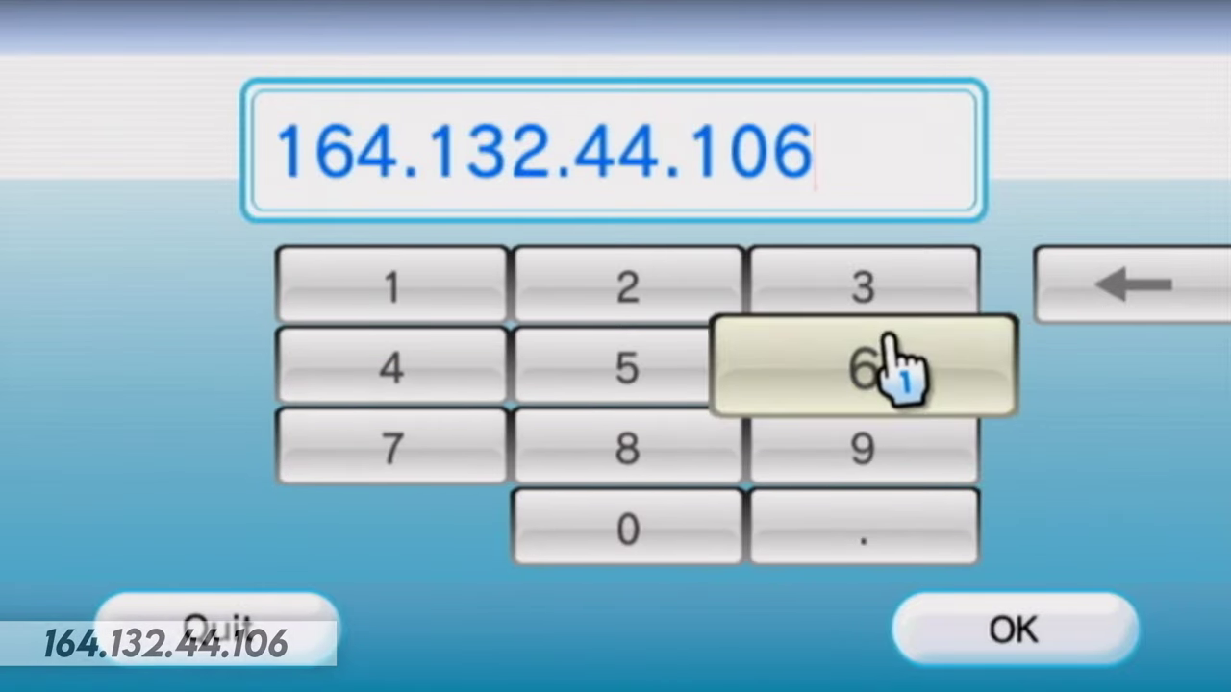
pyautogui.click(965, 640)
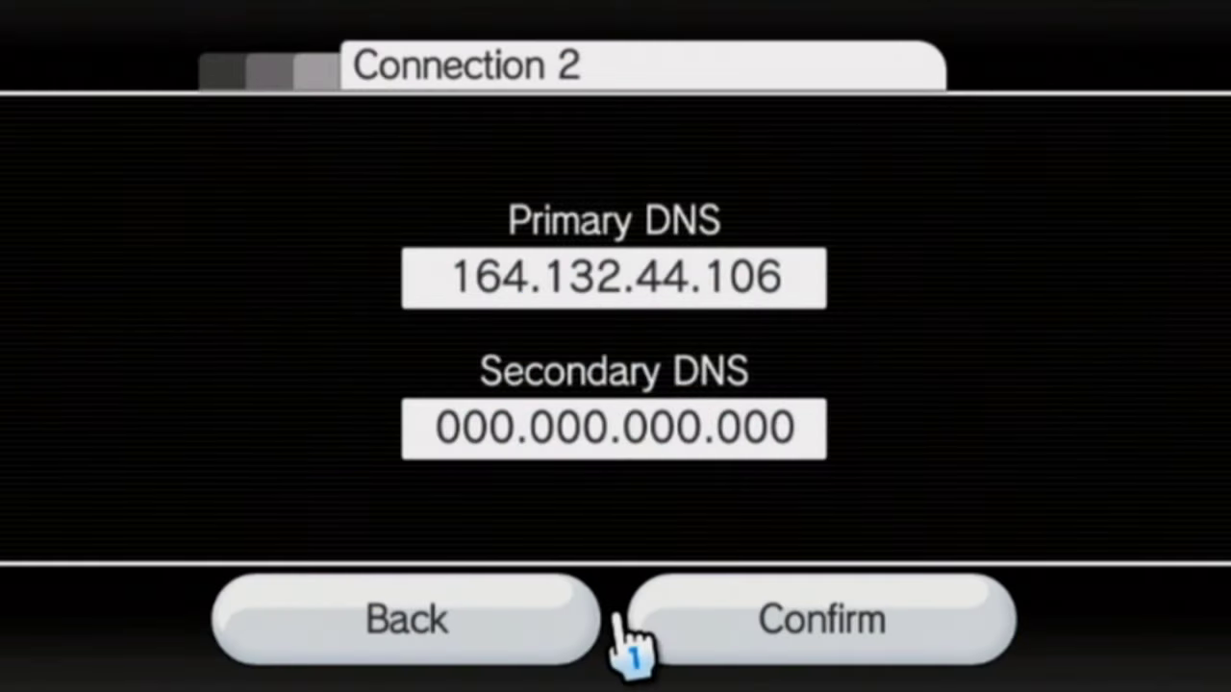
# Enter 1.1.1.1 as secondary DNS, then confirm, save, and start the connection test
pyautogui.click(660, 428)
pyautogui.click(438, 298)
pyautogui.click(818, 533)
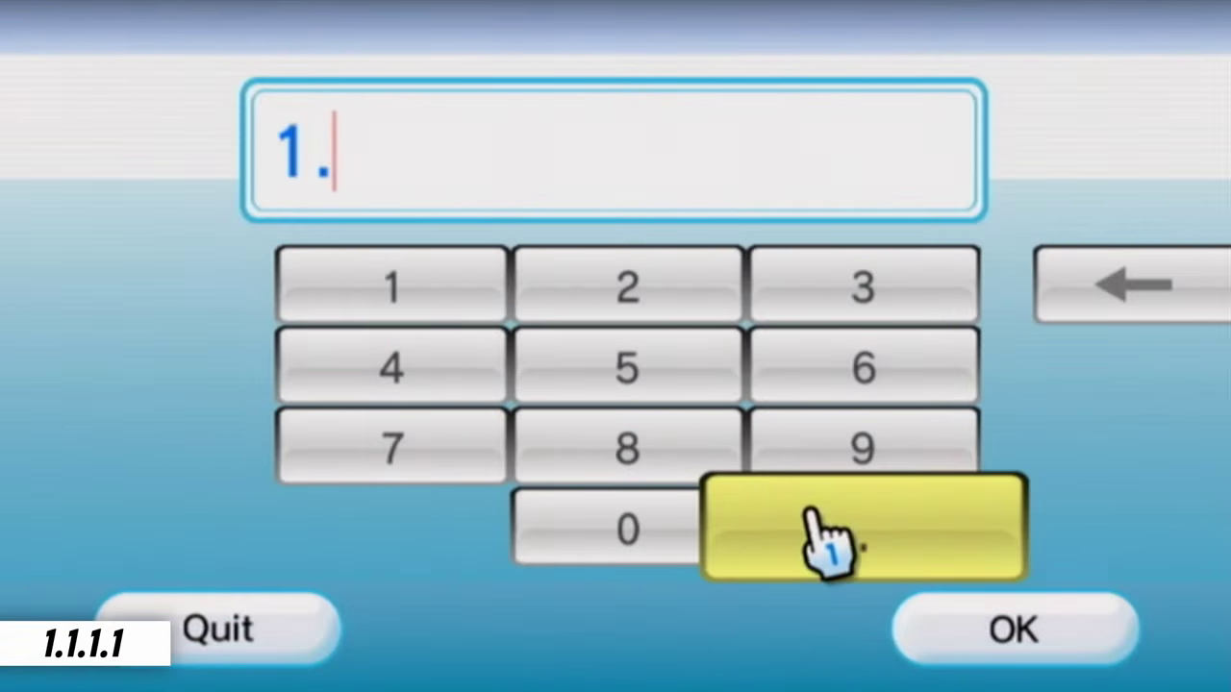
pyautogui.click(391, 289)
pyautogui.click(863, 533)
pyautogui.click(403, 293)
pyautogui.click(837, 548)
pyautogui.click(391, 288)
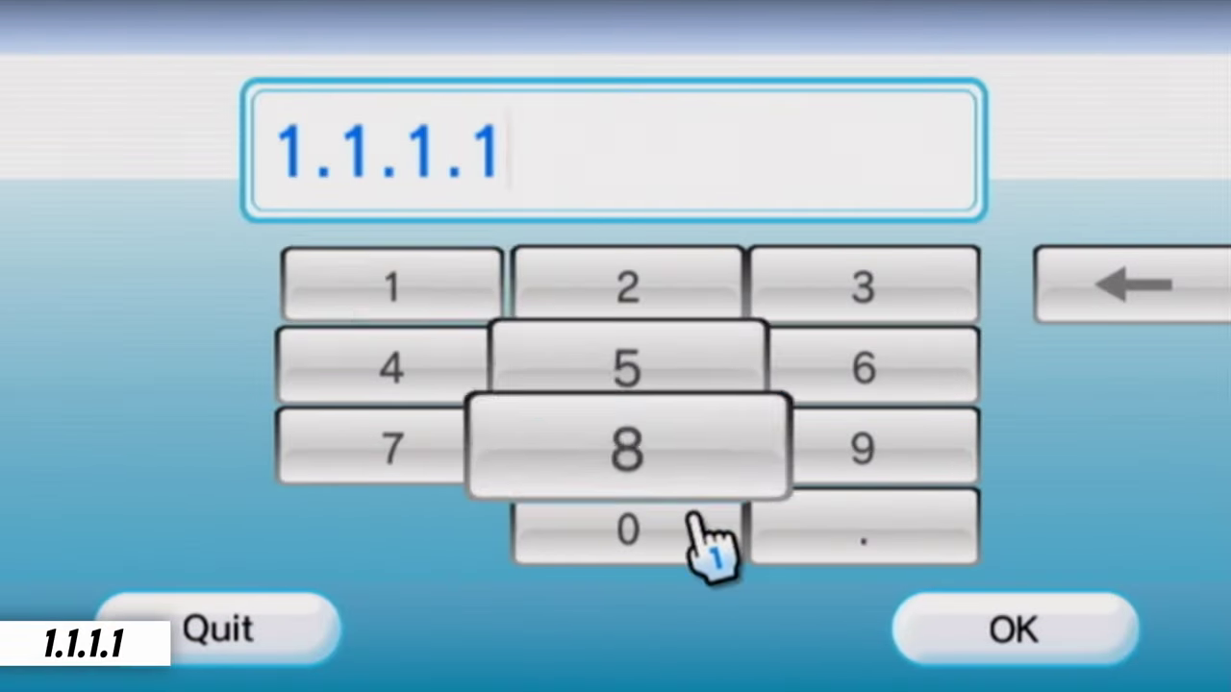
pyautogui.click(957, 643)
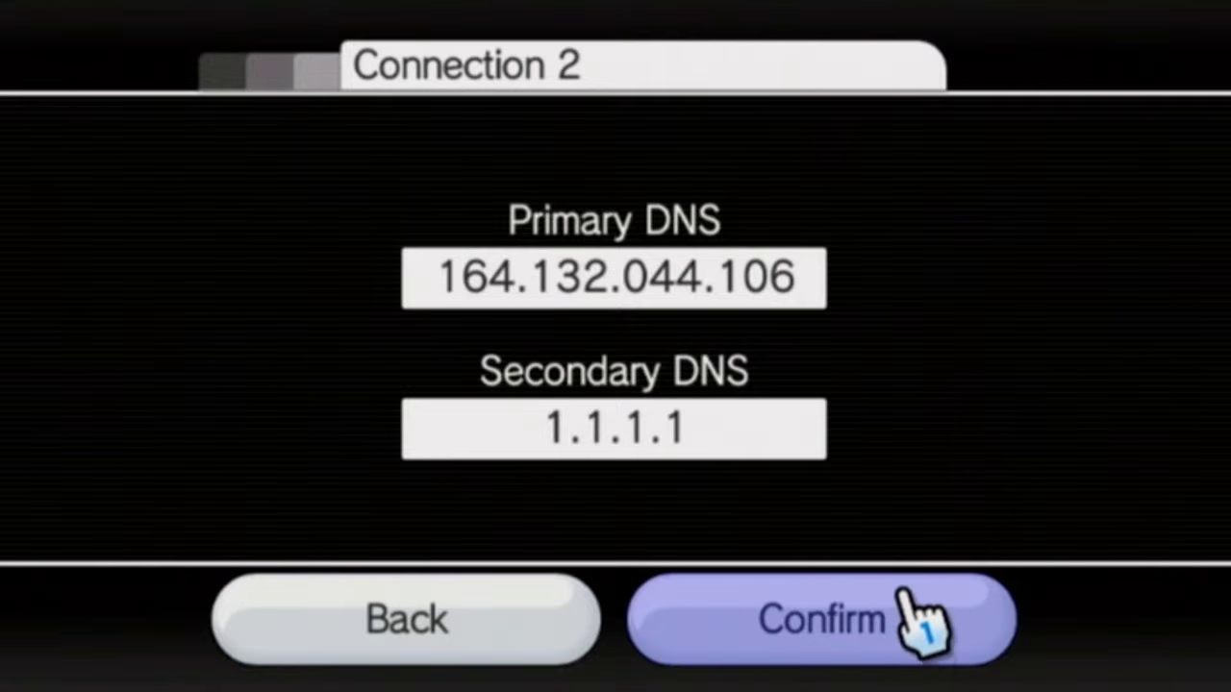
pyautogui.click(909, 604)
pyautogui.click(877, 623)
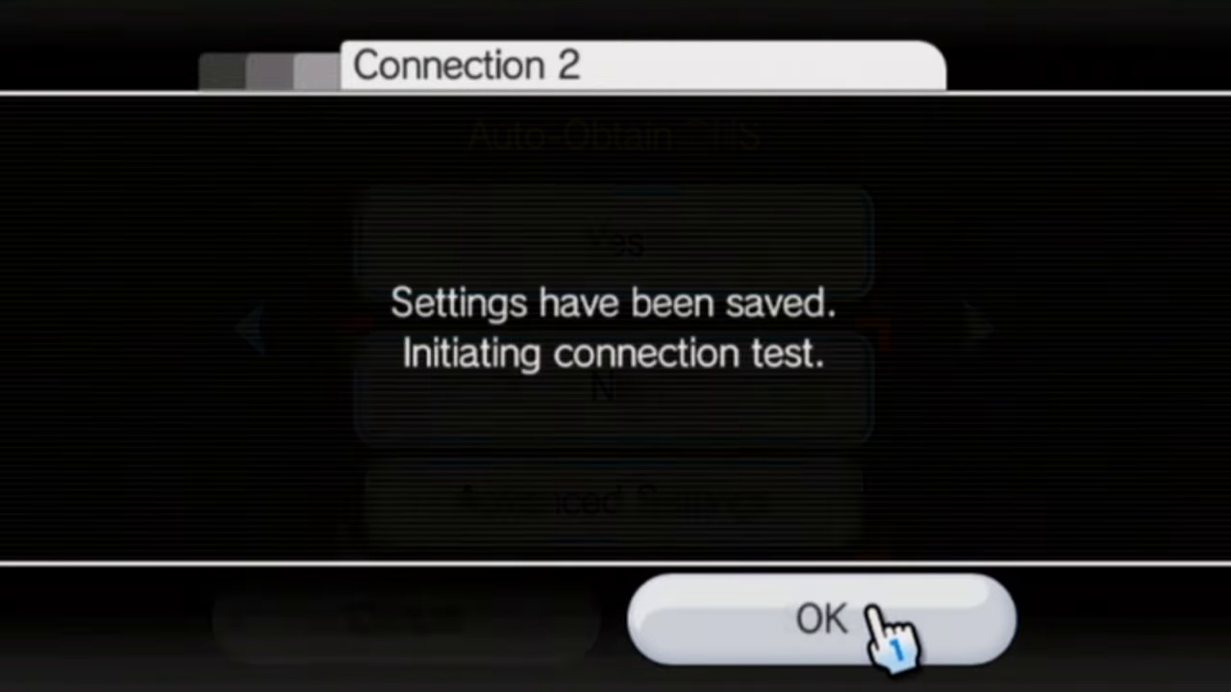
pyautogui.click(883, 624)
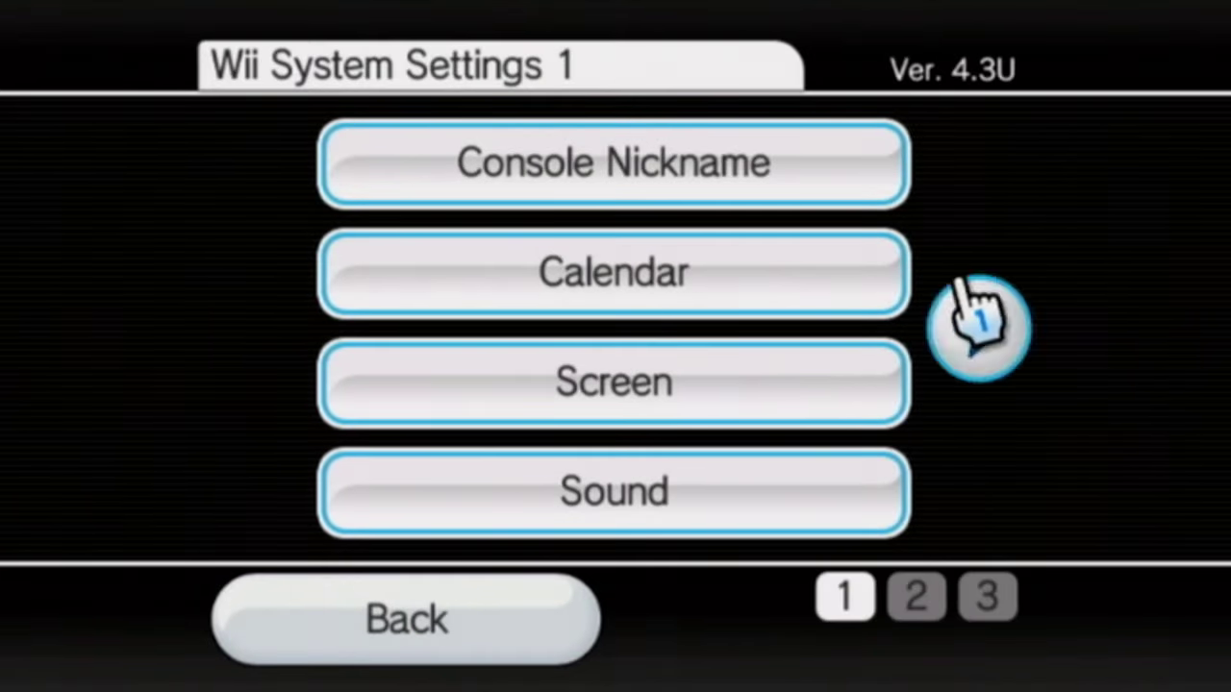
# Leave WiiConnect24 set to On, then go to the Internet settings page
pyautogui.click(979, 325)
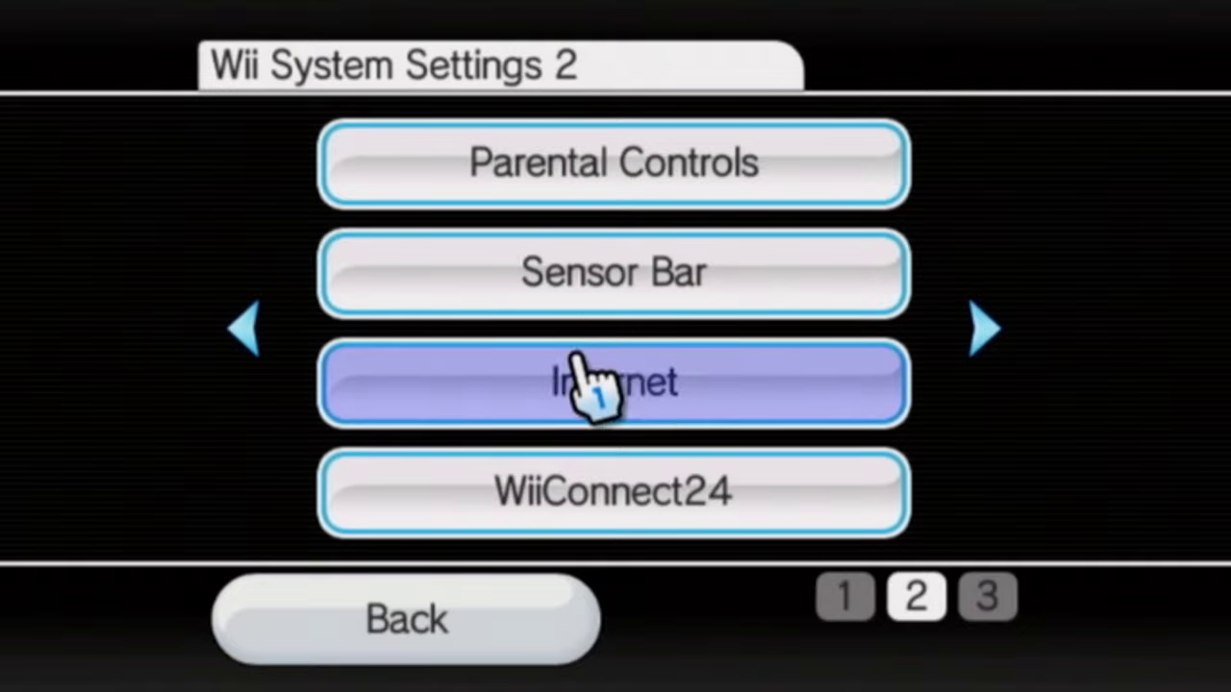
pyautogui.click(633, 522)
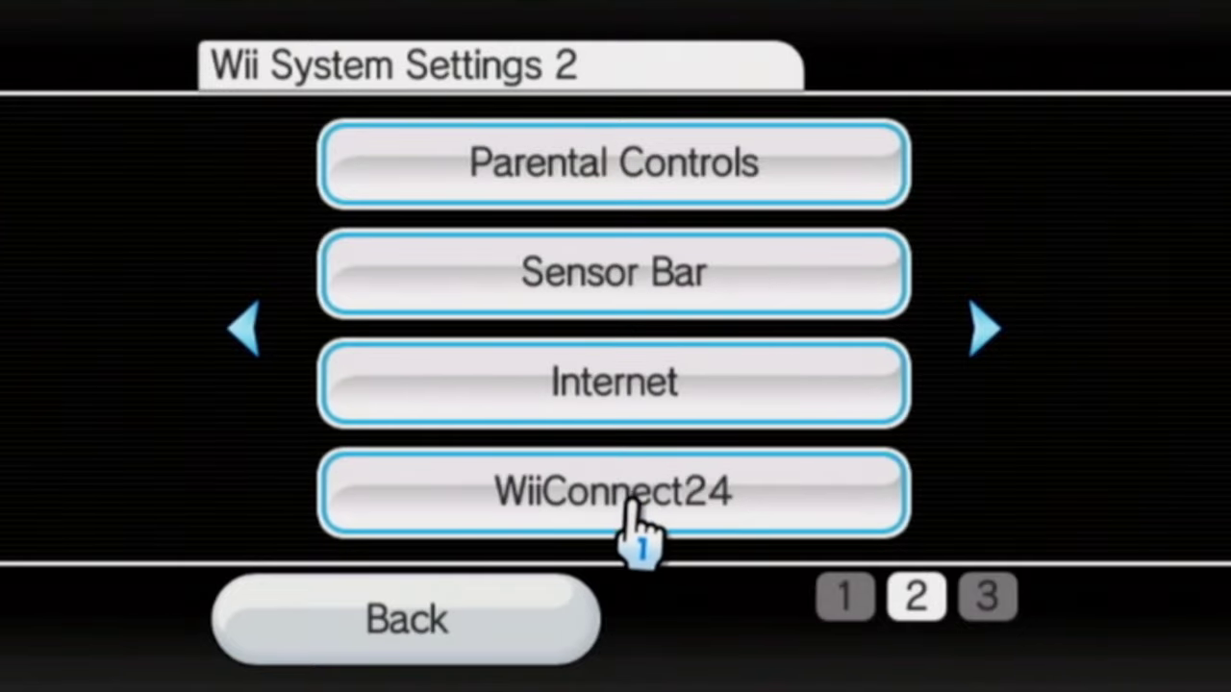
pyautogui.click(669, 239)
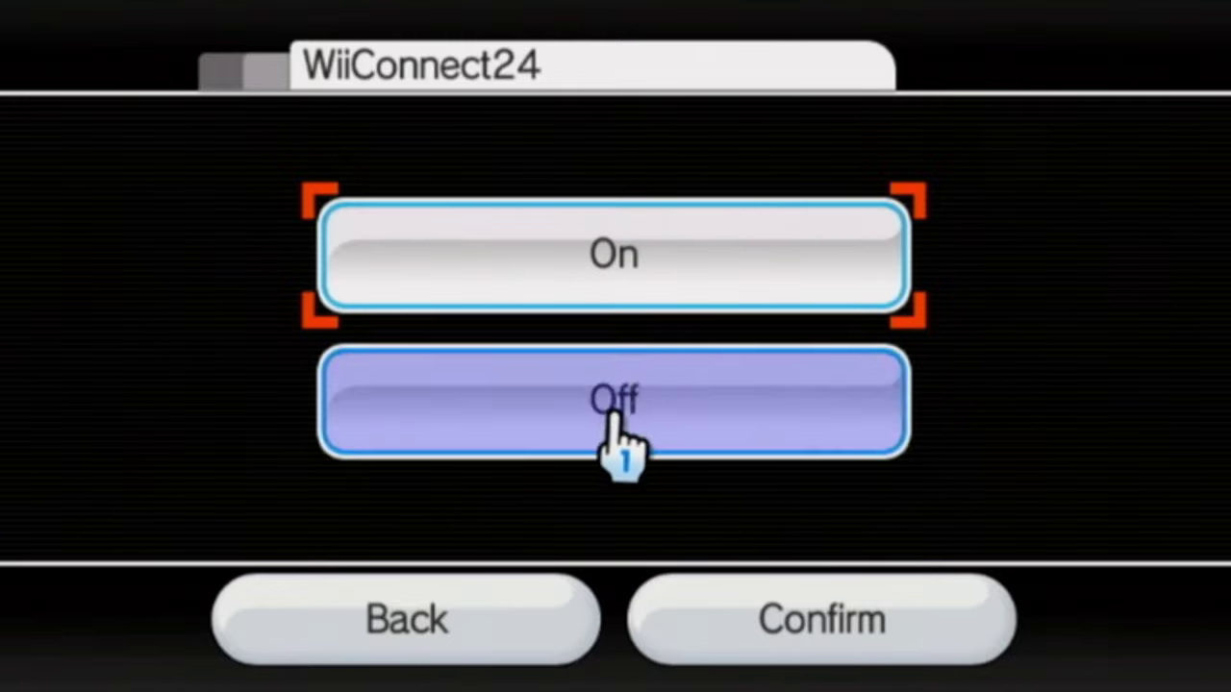
pyautogui.press('Escape')
pyautogui.click(426, 348)
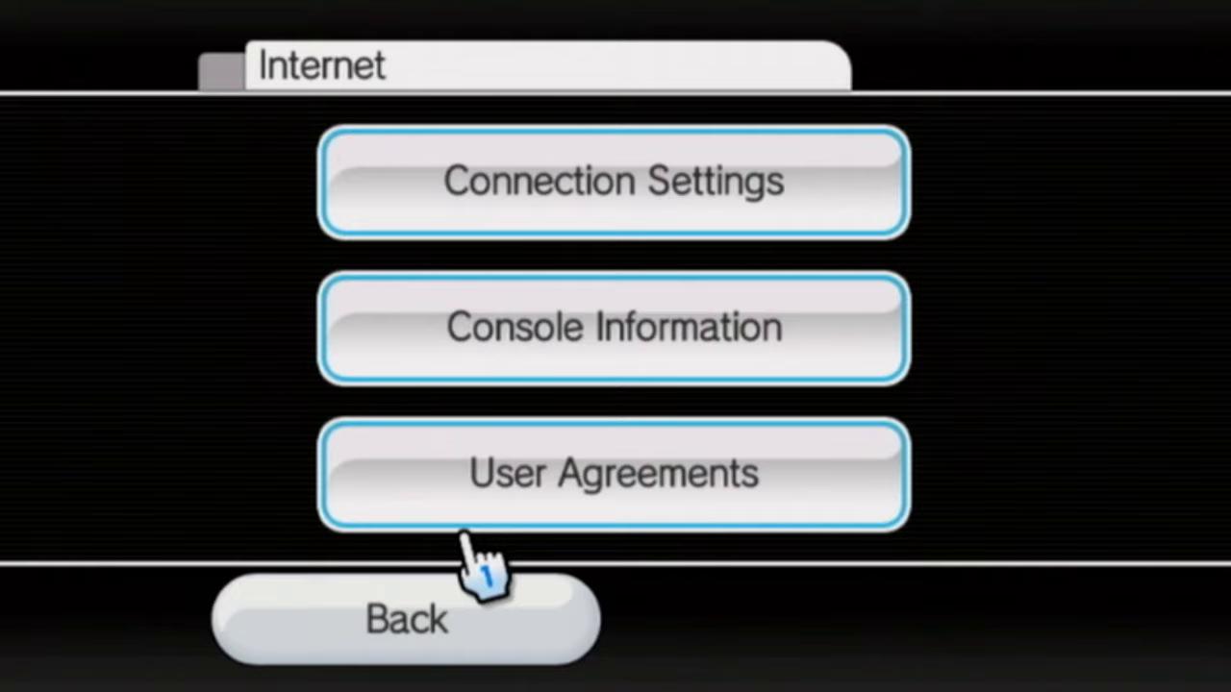
# Agree to WiiConnect24 use, accept the RiiConnect24 agreement, and decline the second agreement
pyautogui.click(462, 431)
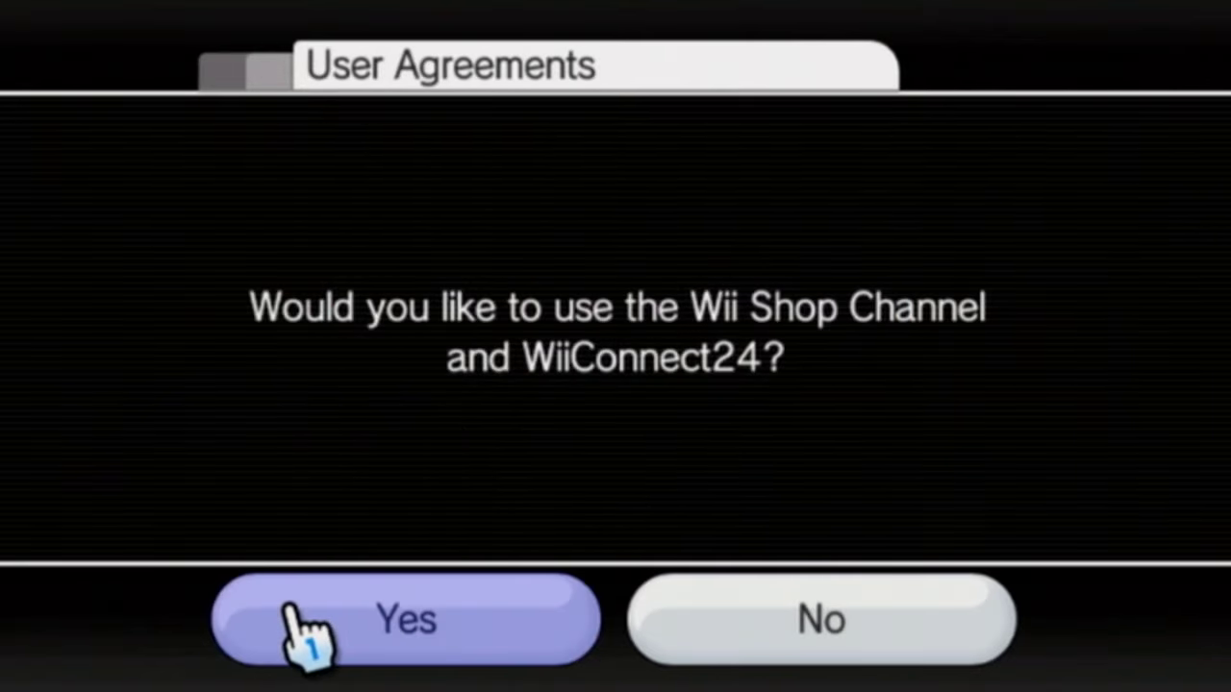
pyautogui.click(305, 635)
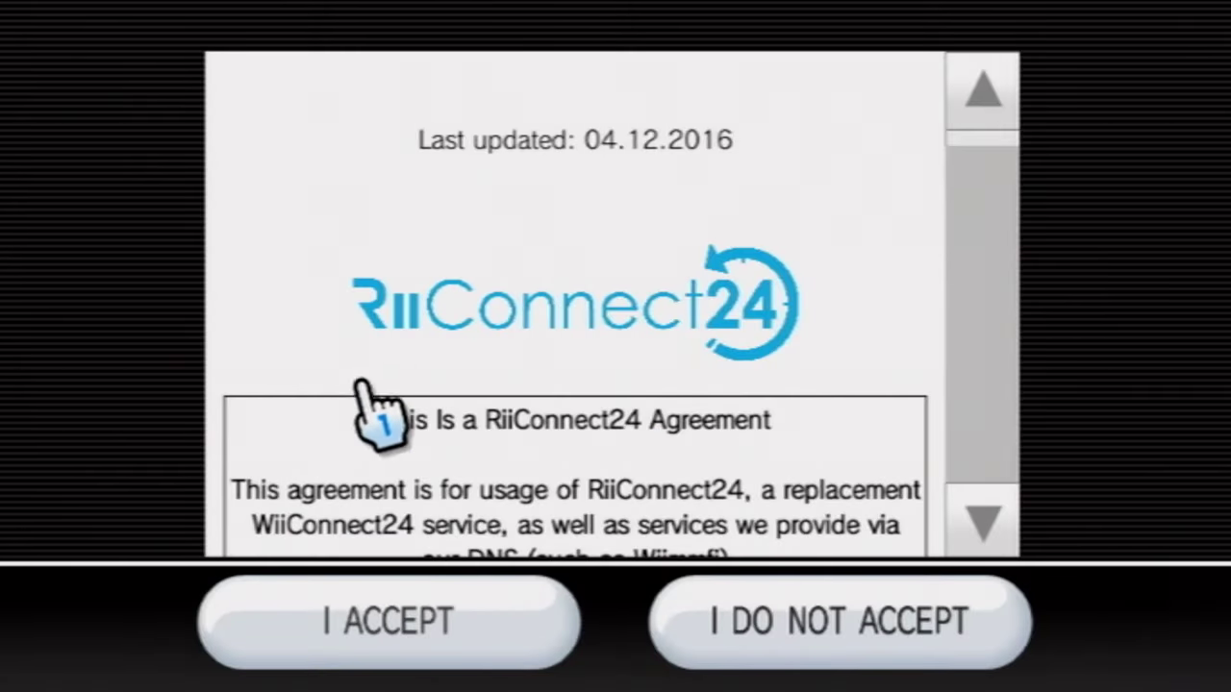
pyautogui.scroll(-15, 412, 343)
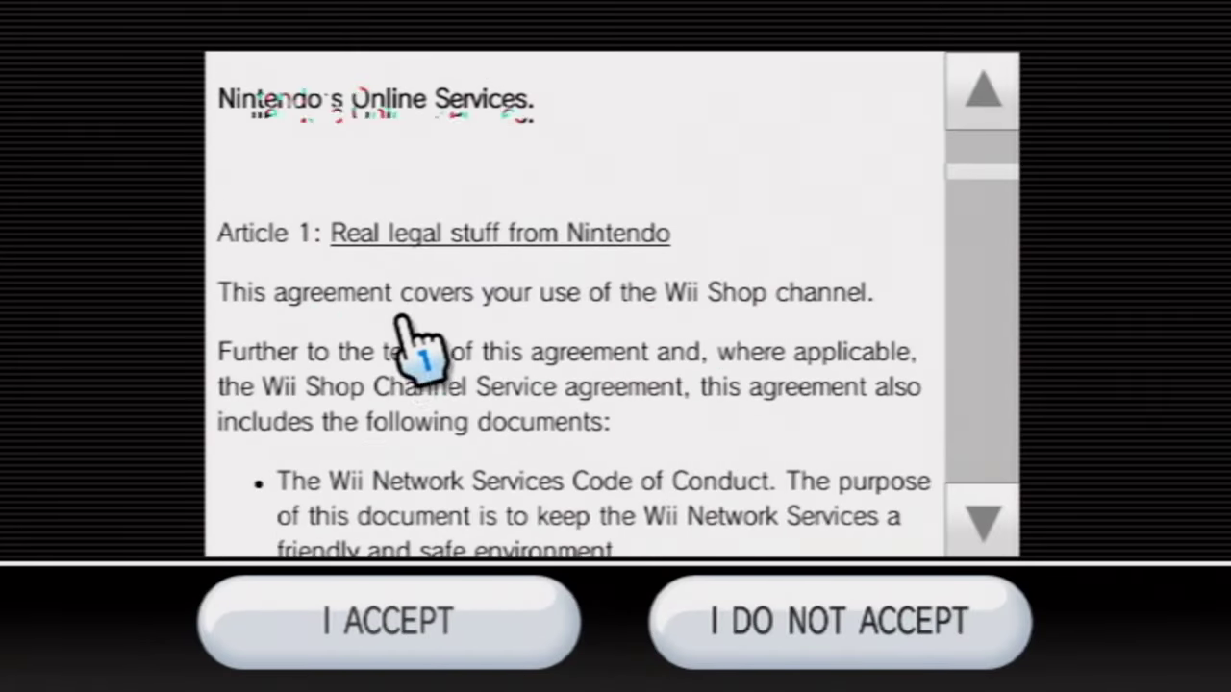
pyautogui.scroll(-15, 409, 348)
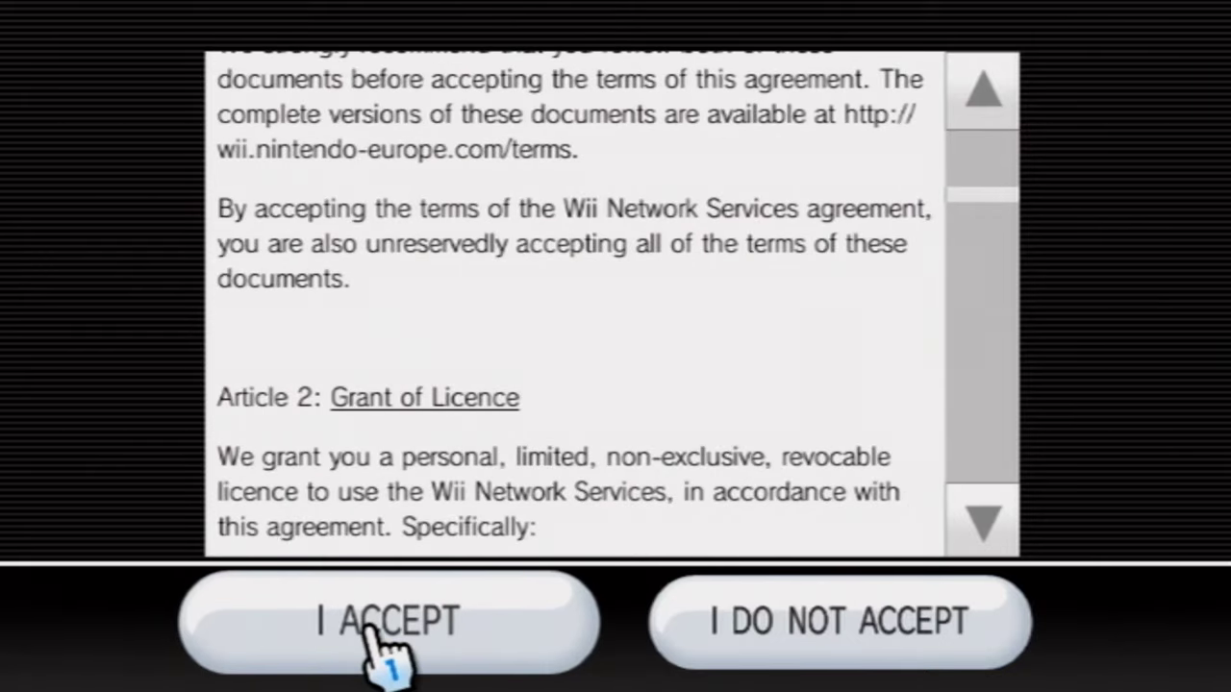
pyautogui.click(375, 625)
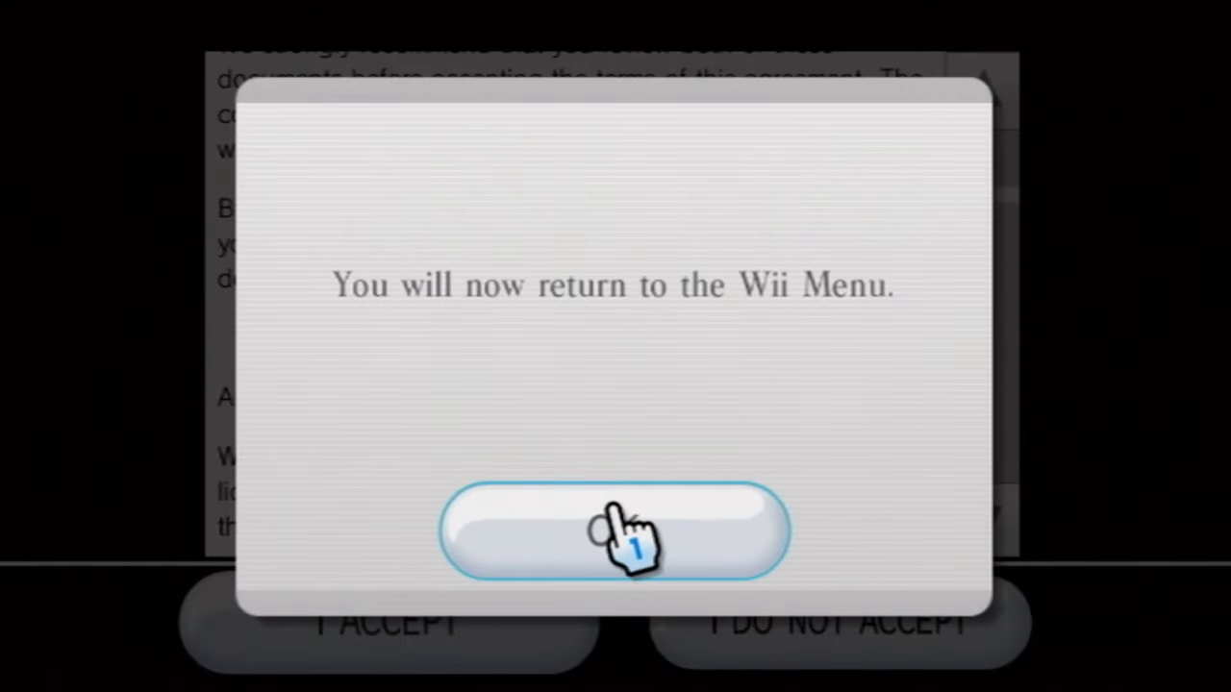
pyautogui.click(621, 536)
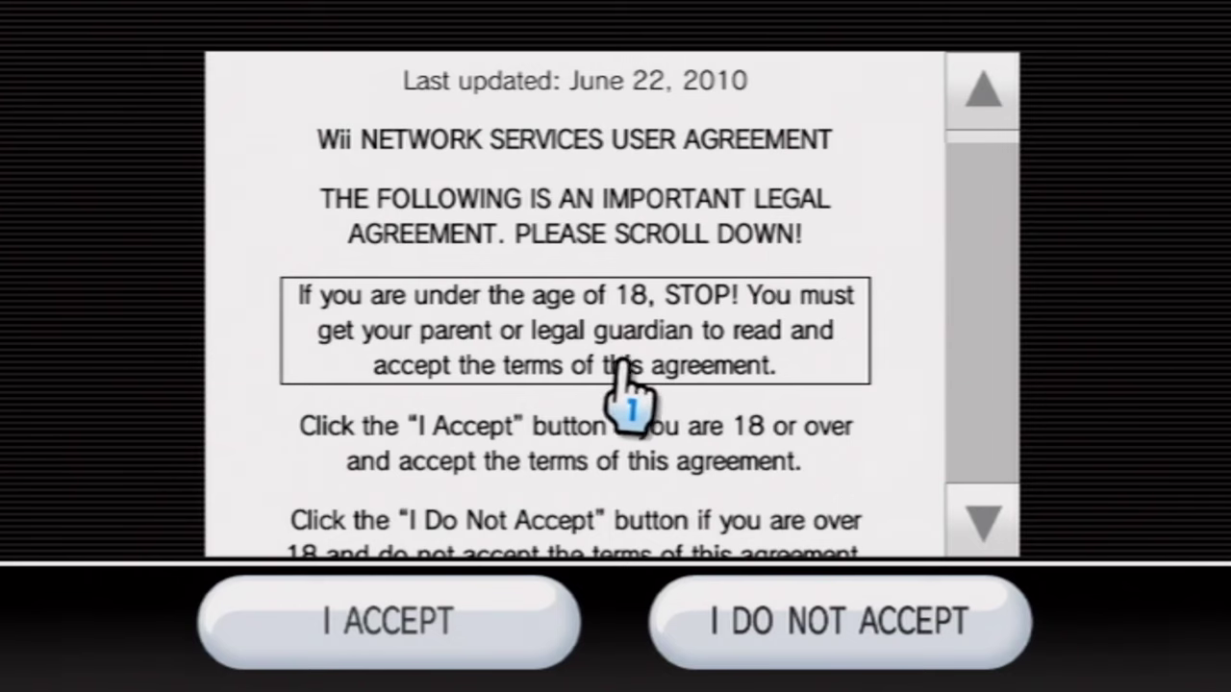
pyautogui.scroll(-10, 461, 496)
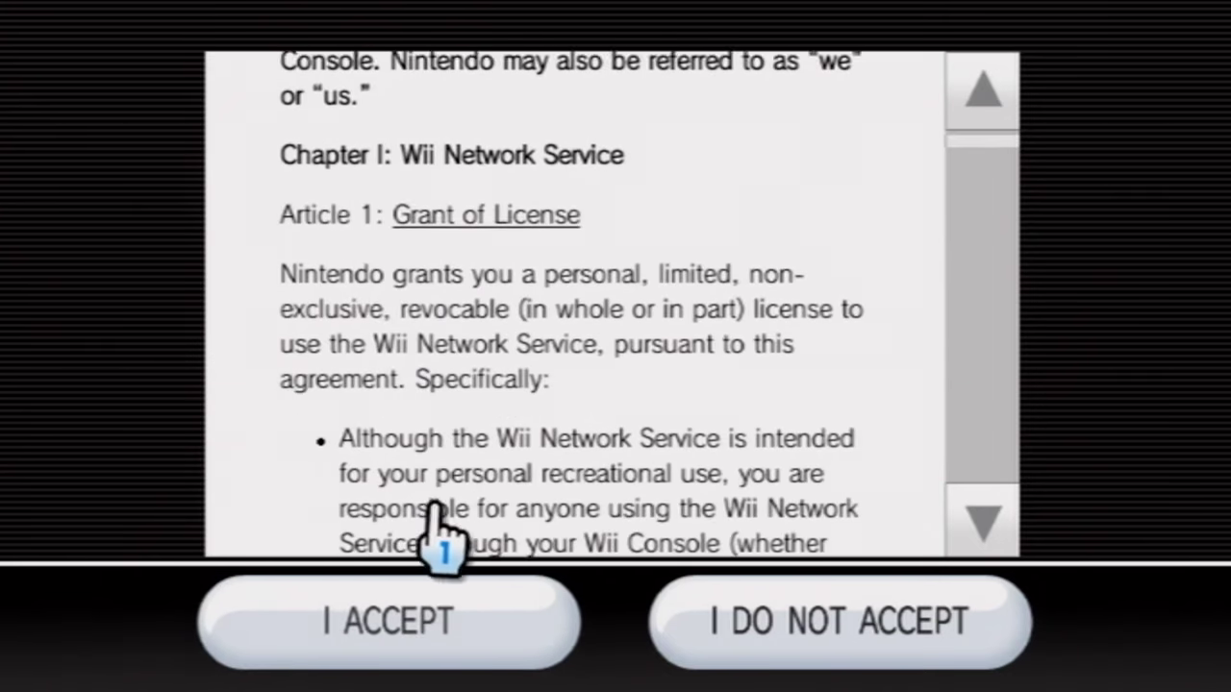
pyautogui.click(673, 582)
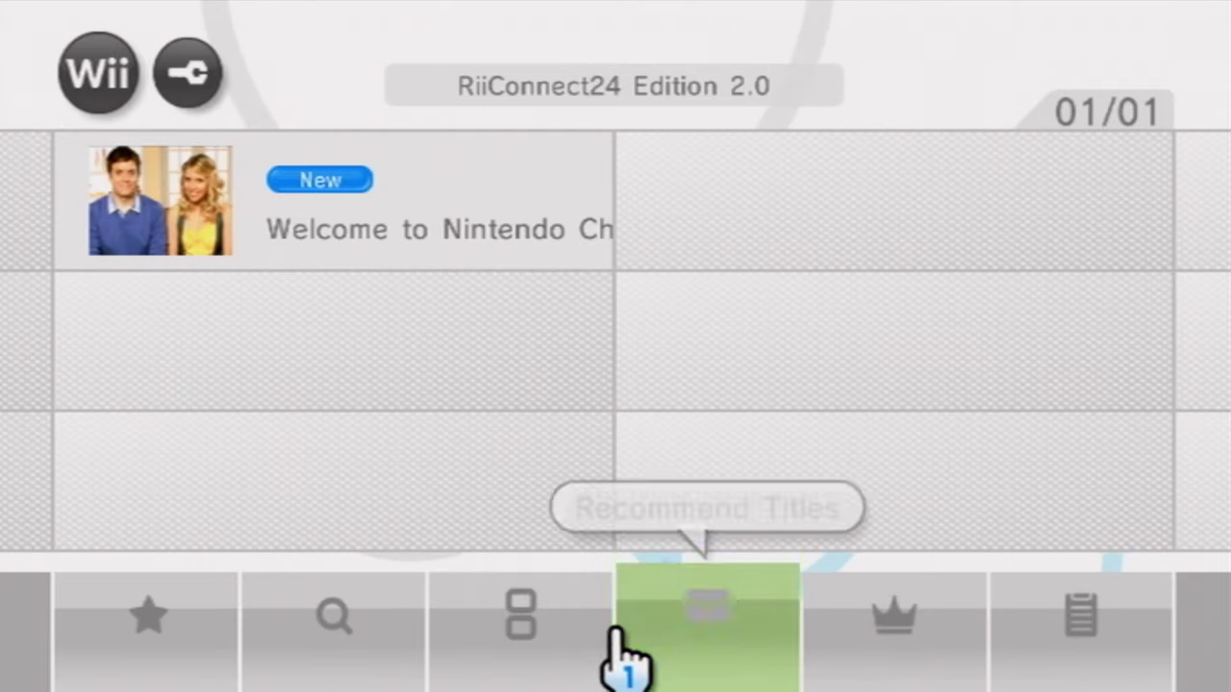
# Show the Nintendo Channel's DS Download Service title list and scroll down through its titles
pyautogui.click(509, 597)
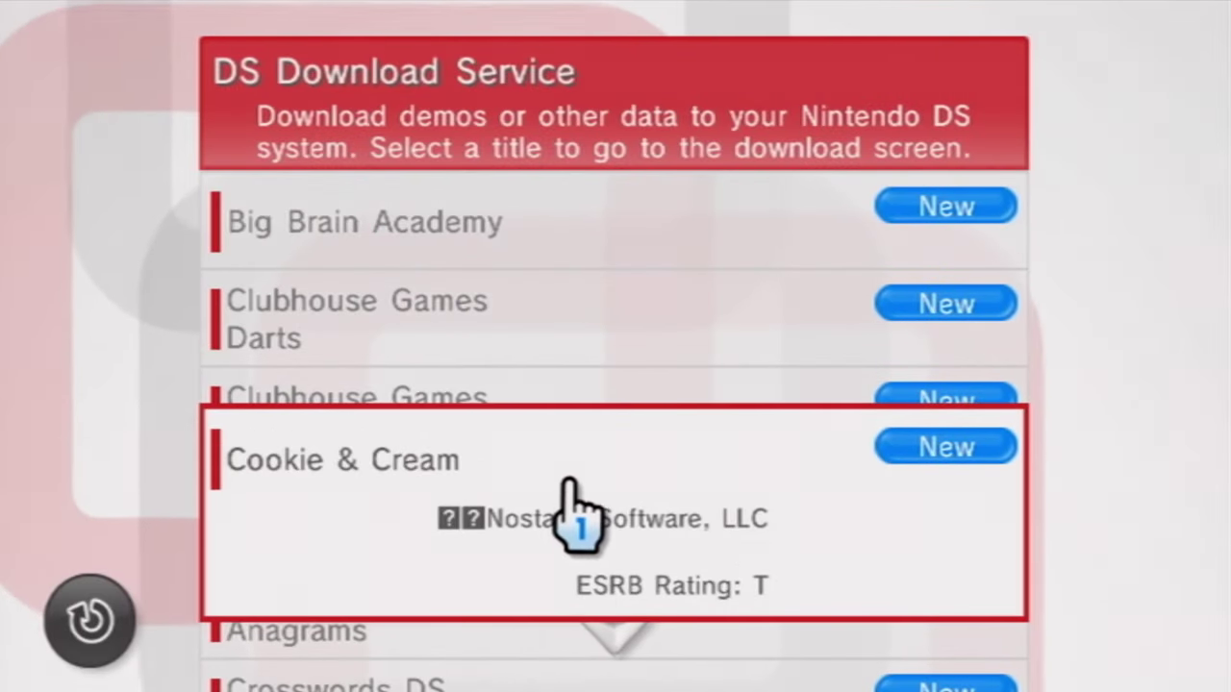
pyautogui.scroll(-4, 553, 490)
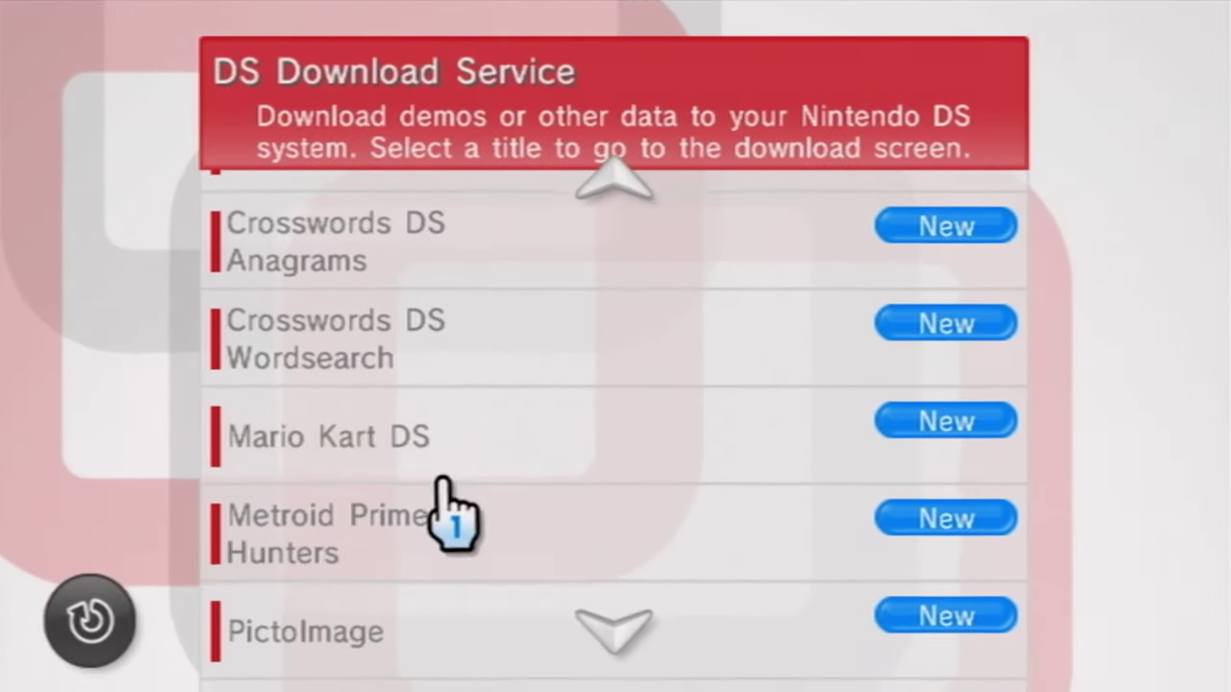
pyautogui.scroll(-4, 468, 437)
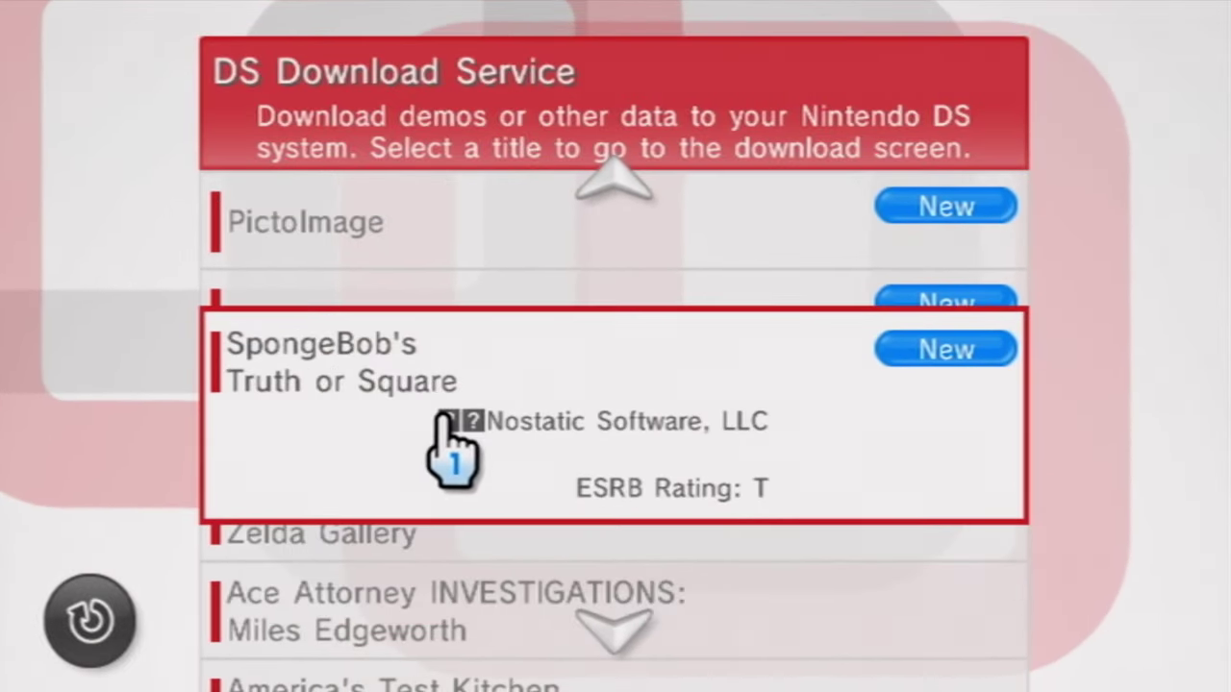
pyautogui.scroll(-3, 433, 481)
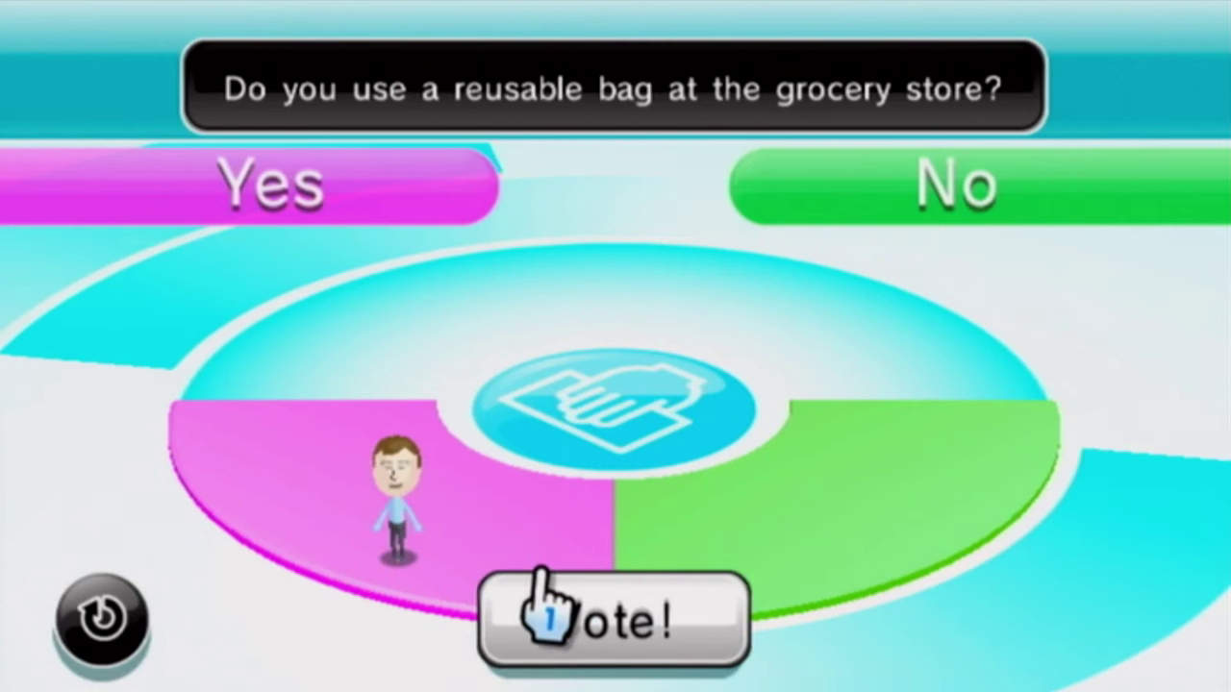
# Vote Yes on the reusable grocery bag poll and predict Yes as the more popular answer
pyautogui.click(567, 615)
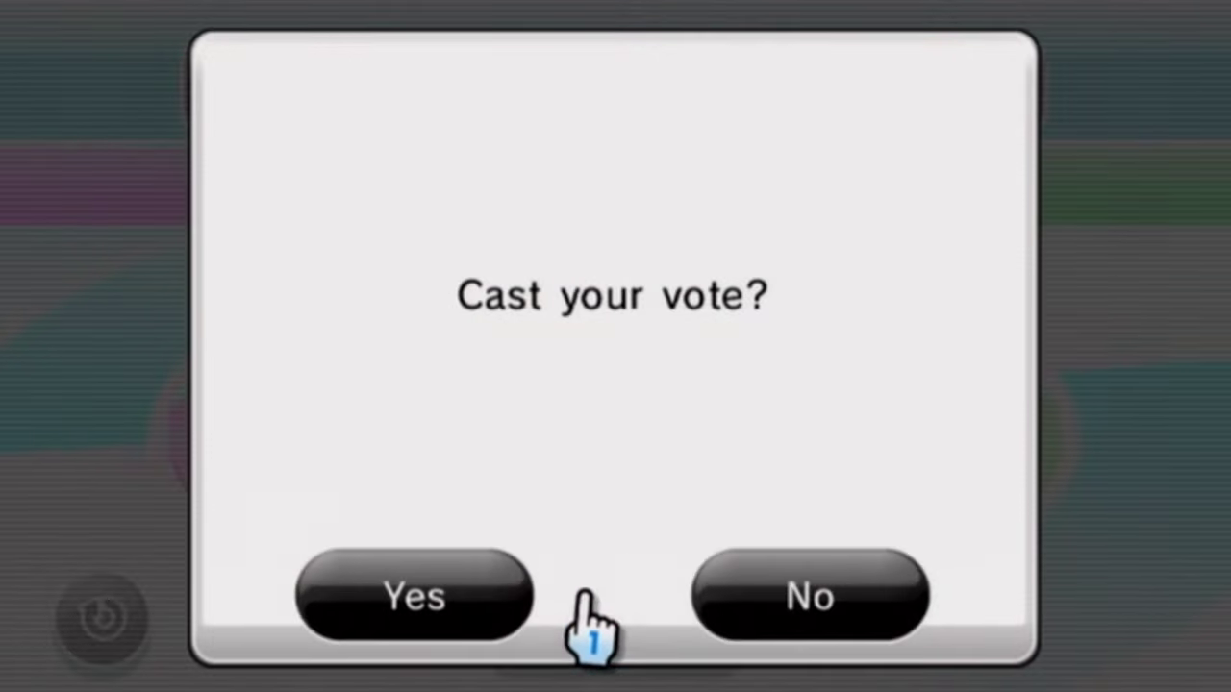
pyautogui.click(436, 592)
pyautogui.click(386, 312)
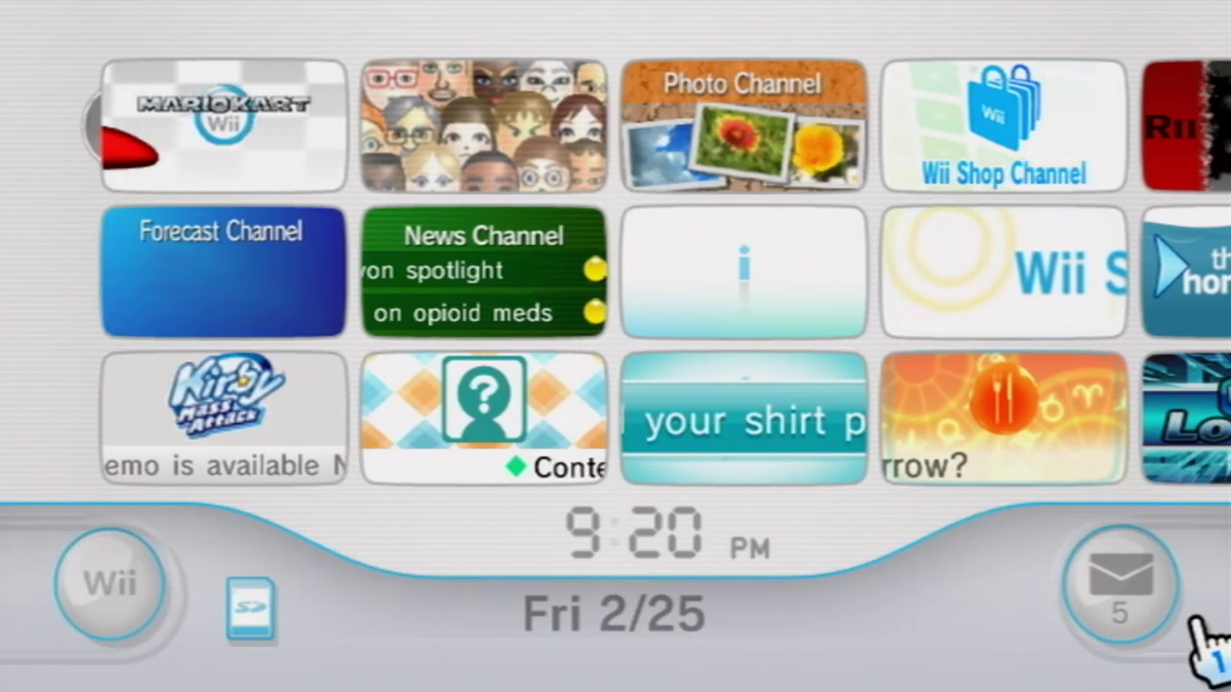
# Open the Wii Speak Channel message on the Wii Message Board and scroll through it
pyautogui.click(1118, 601)
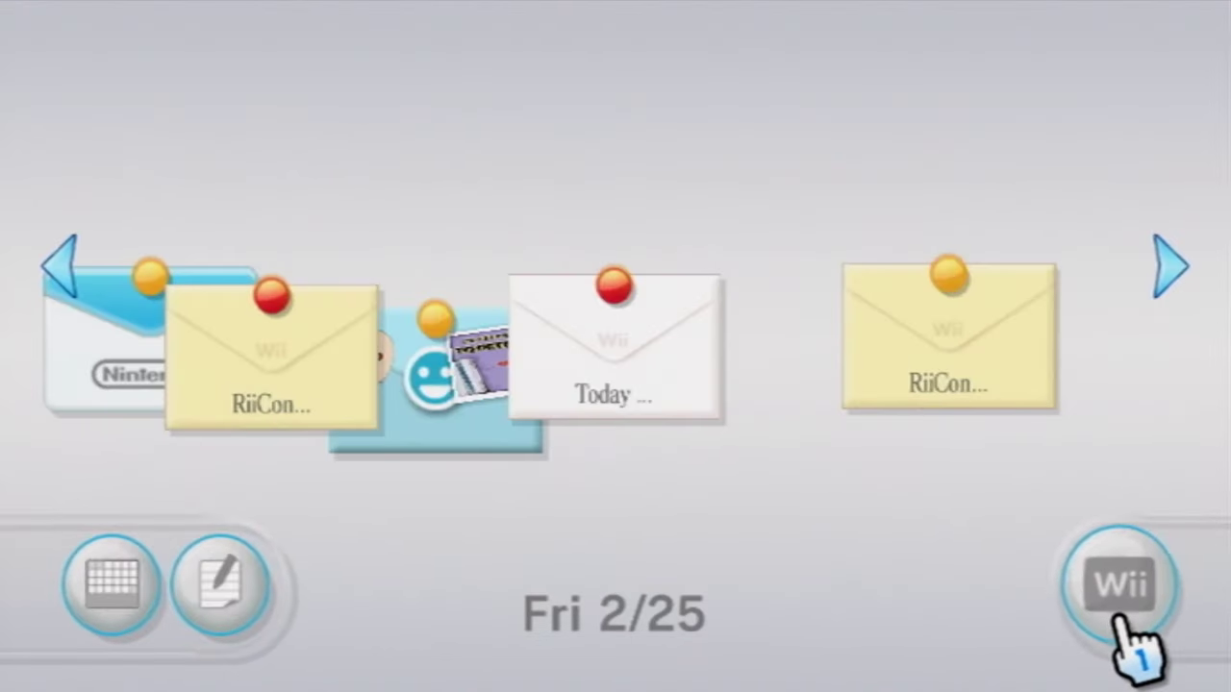
pyautogui.click(471, 443)
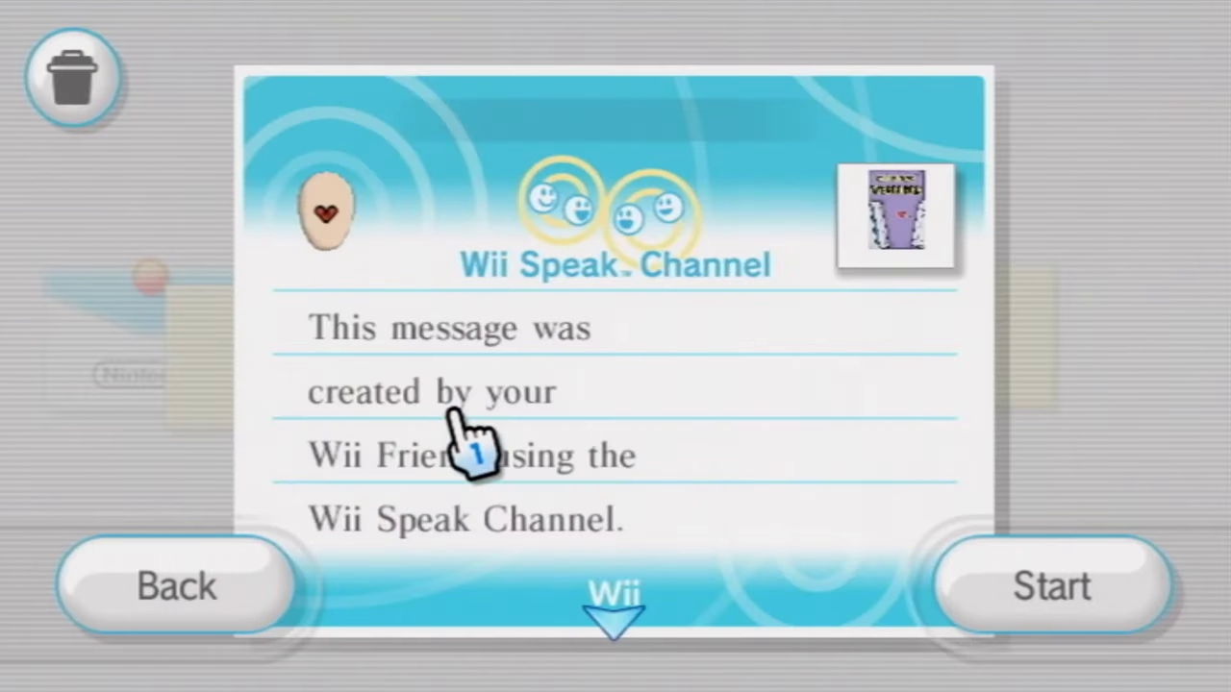
pyautogui.scroll(-5, 472, 442)
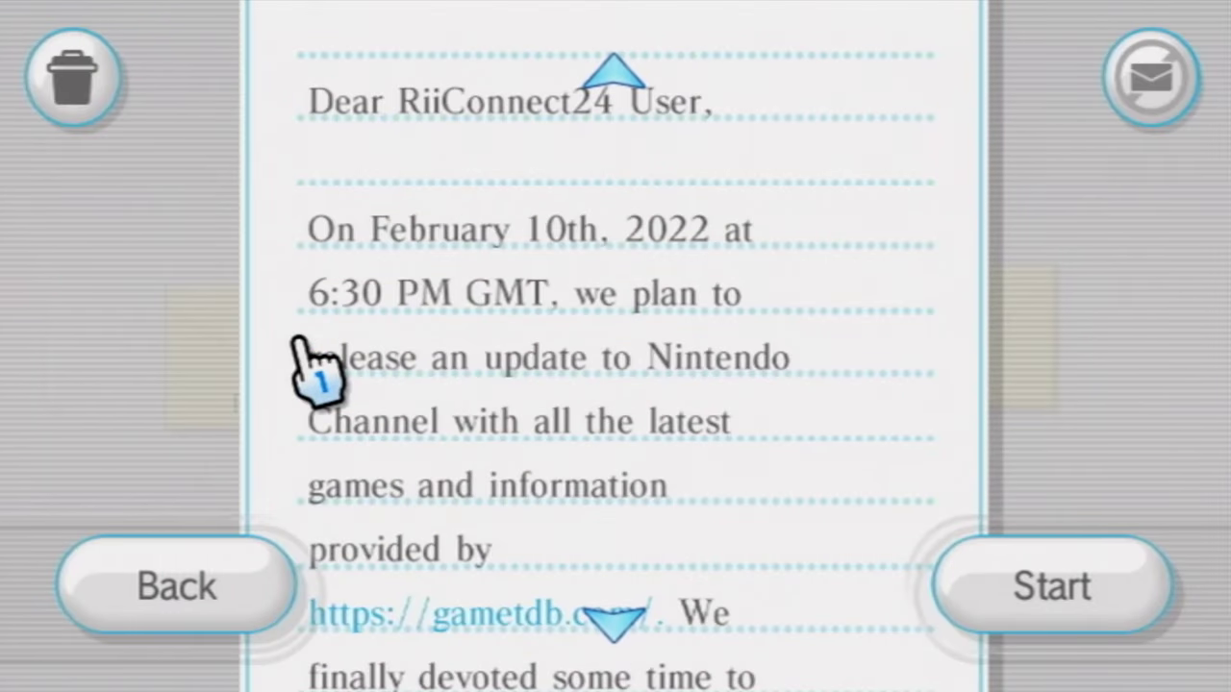
pyautogui.scroll(-2, 318, 370)
pyautogui.scroll(-2, 317, 368)
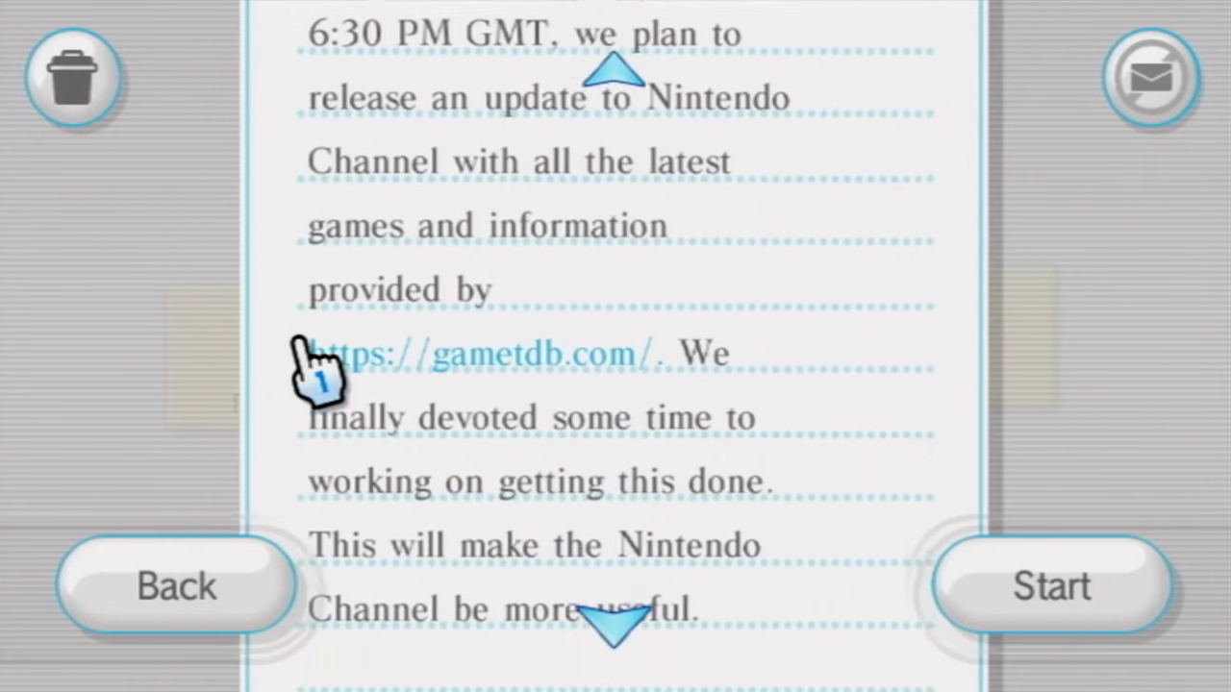
pyautogui.scroll(-3, 317, 369)
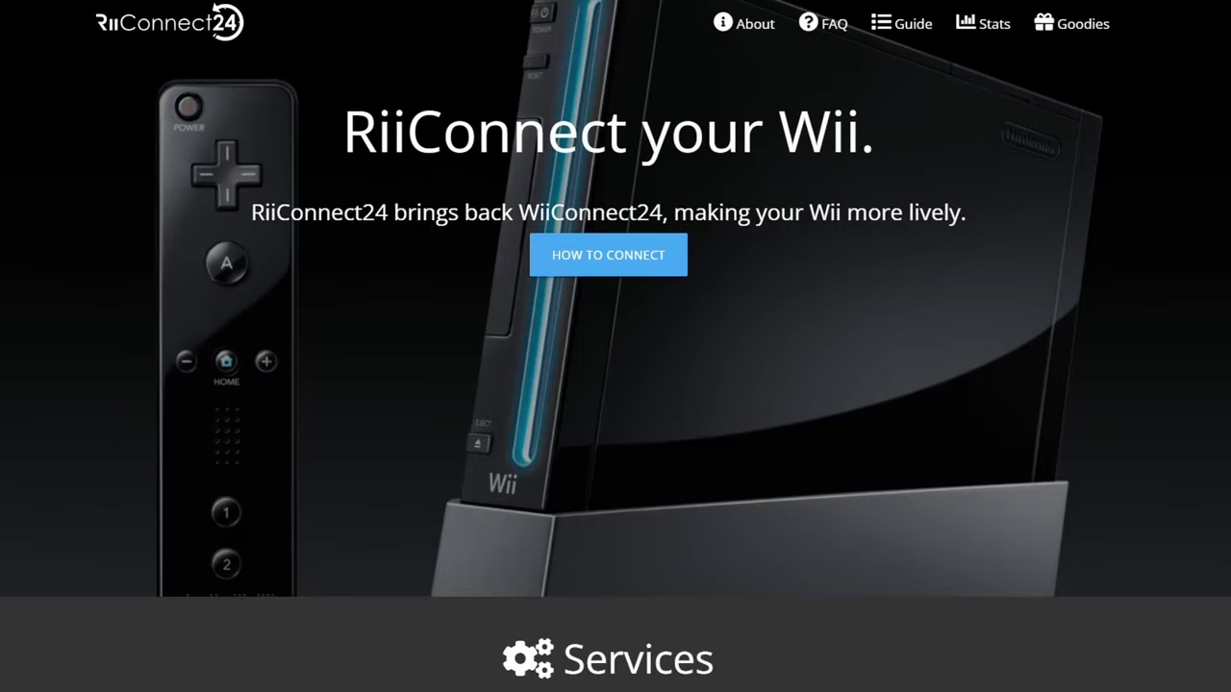
# Pan the Forecast Channel map west to the West Coast, then confirm returning to the Wii Menu
pyautogui.scroll(-6, 615, 346)
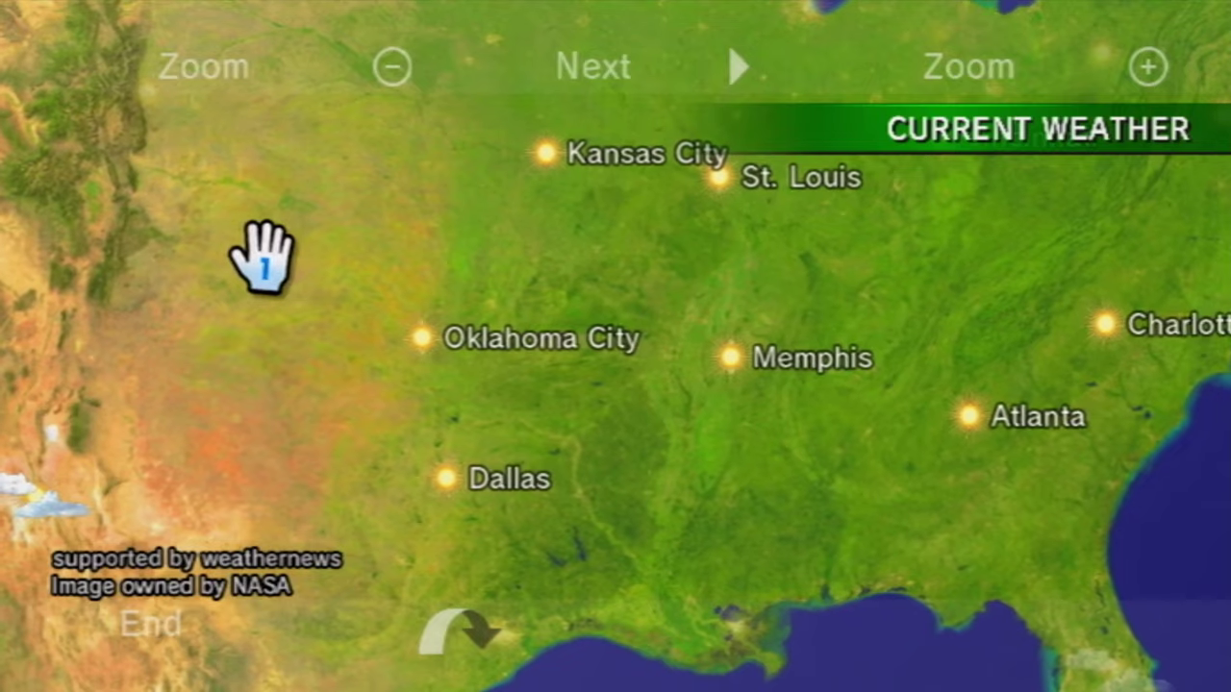
pyautogui.moveTo(262, 258); pyautogui.dragTo(907, 350)
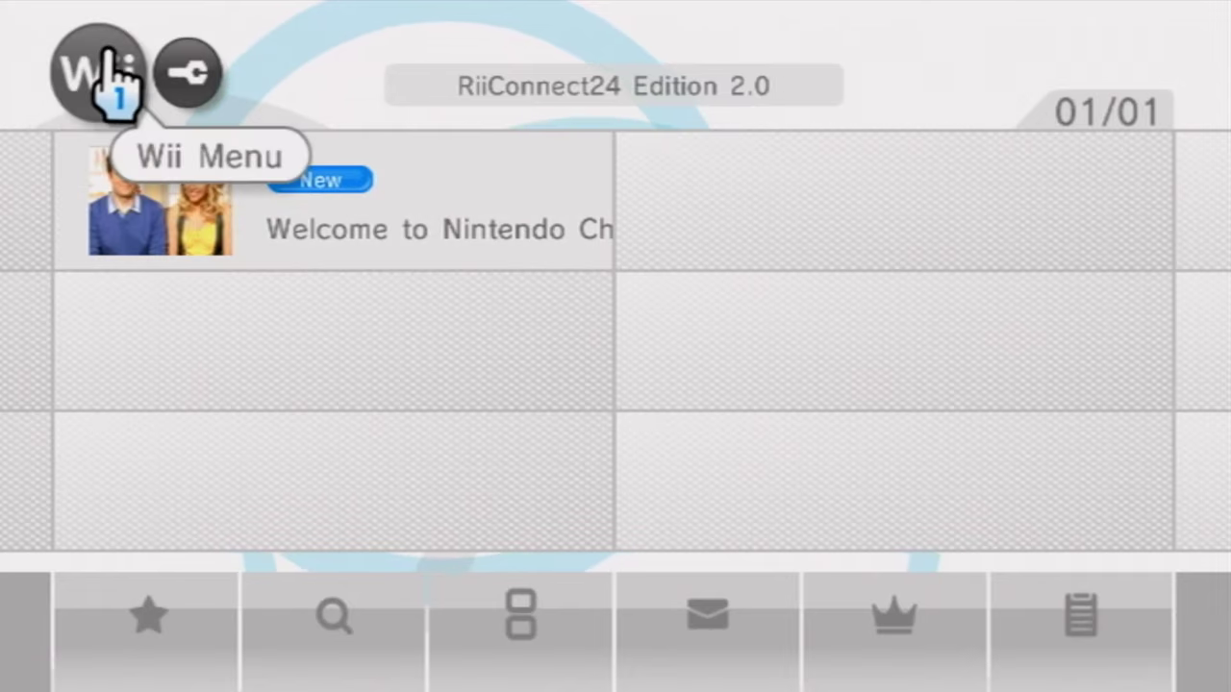
pyautogui.click(120, 96)
pyautogui.click(398, 574)
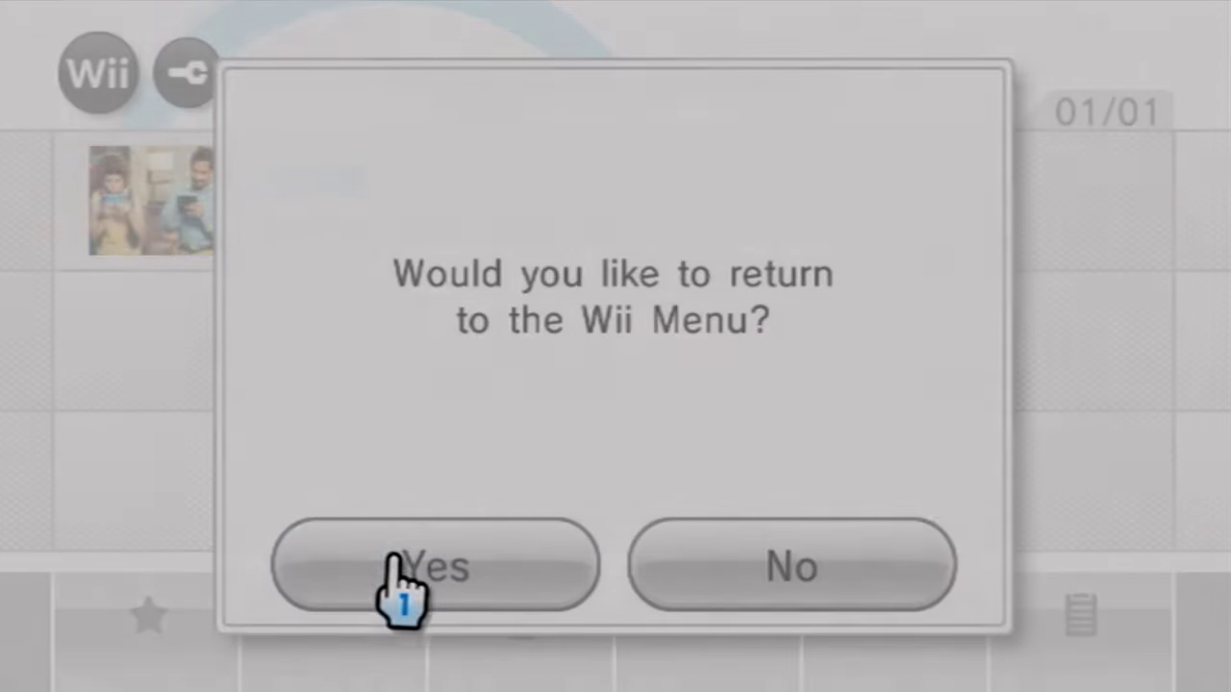